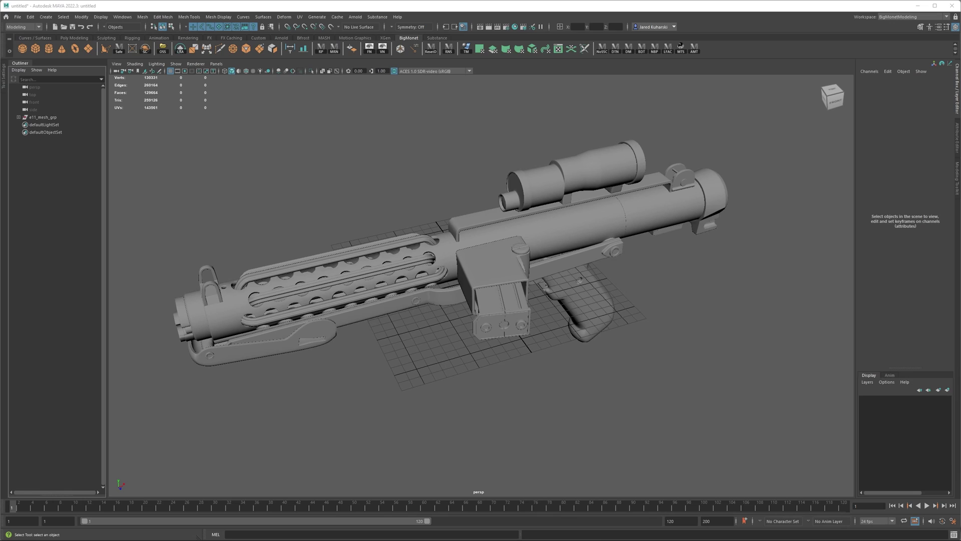
# Switch to the UV Editing workspace and apply a planar UV projection to the isolated pistol grip mesh.
pyautogui.click(888, 19)
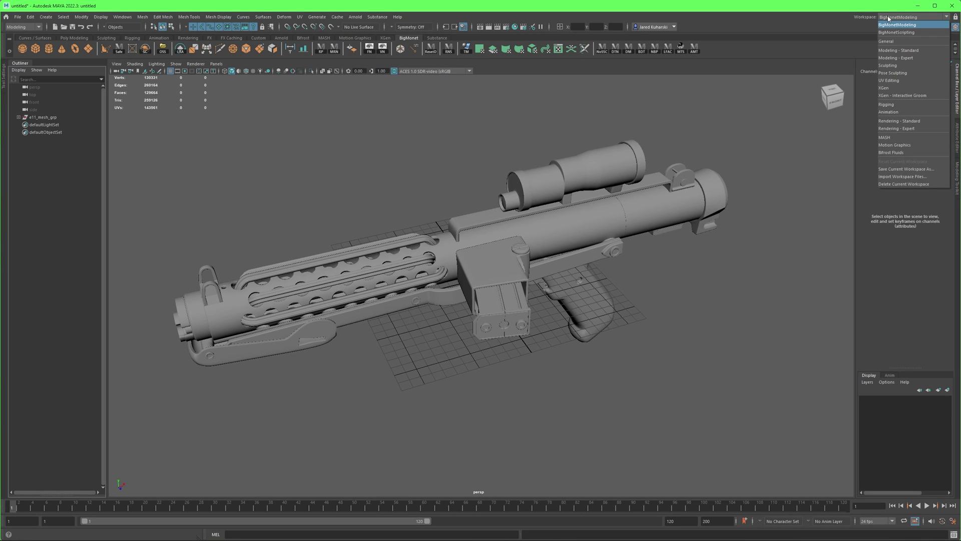
pyautogui.click(895, 80)
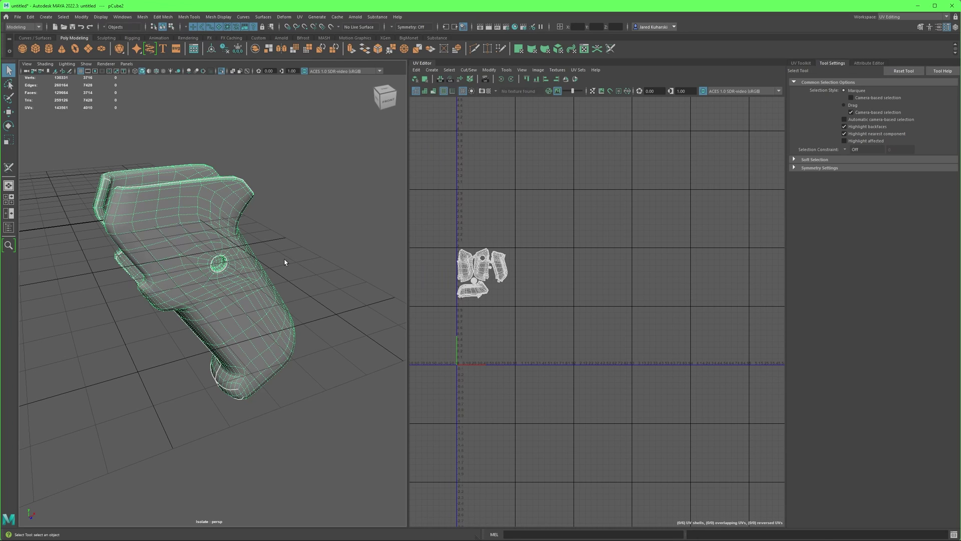
pyautogui.click(424, 80)
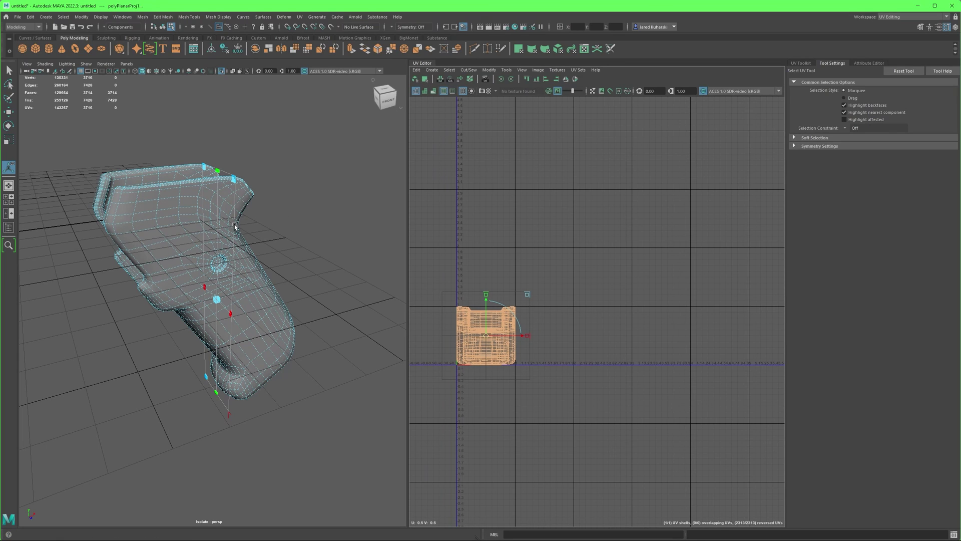
pyautogui.keyDown('alt'); pyautogui.moveTo(234, 225); pyautogui.dragTo(288, 210, button='middle'); pyautogui.keyUp('alt')
pyautogui.press('t')
pyautogui.click(288, 210)
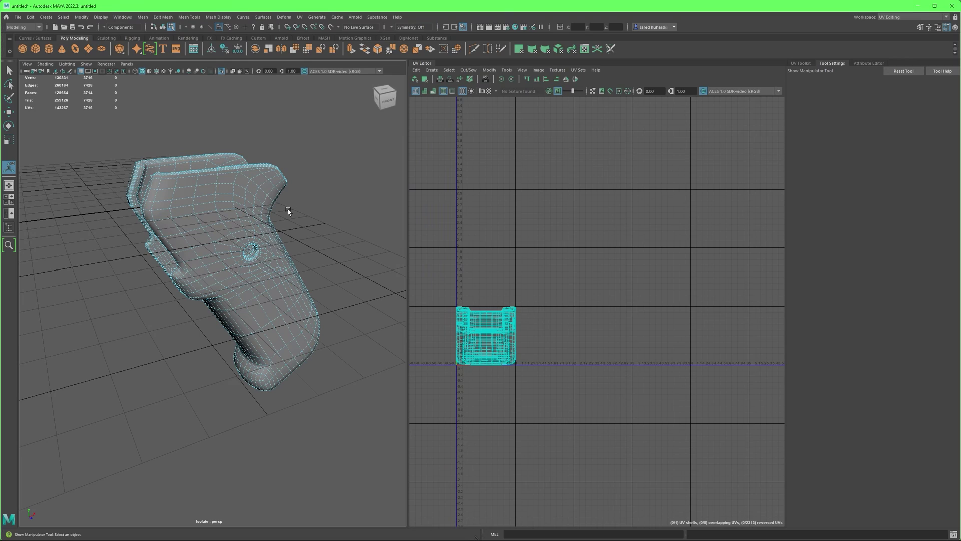
# Activate the 3D Cut and Sew UV Tool on the grip and expand its display and shortcut settings.
pyautogui.press('space')
pyautogui.click(356, 227)
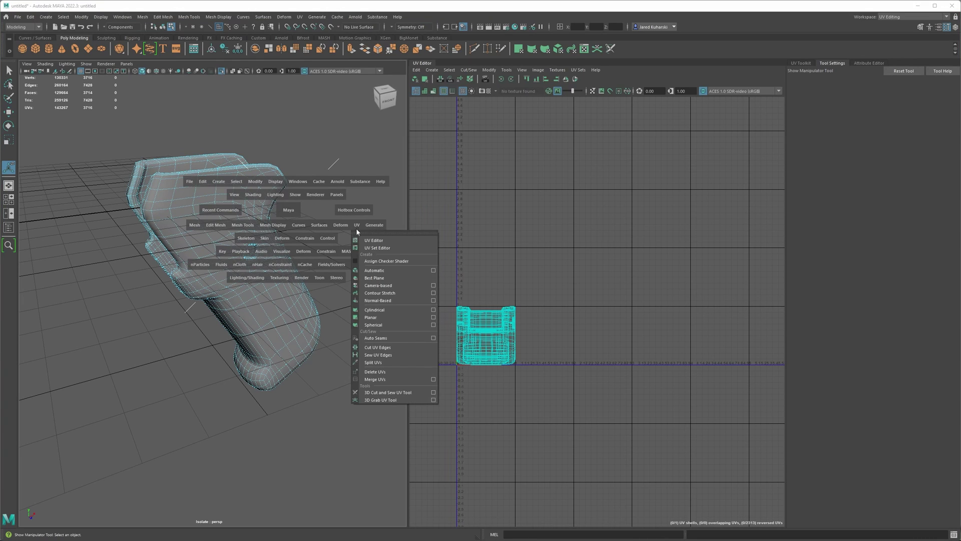
pyautogui.click(382, 393)
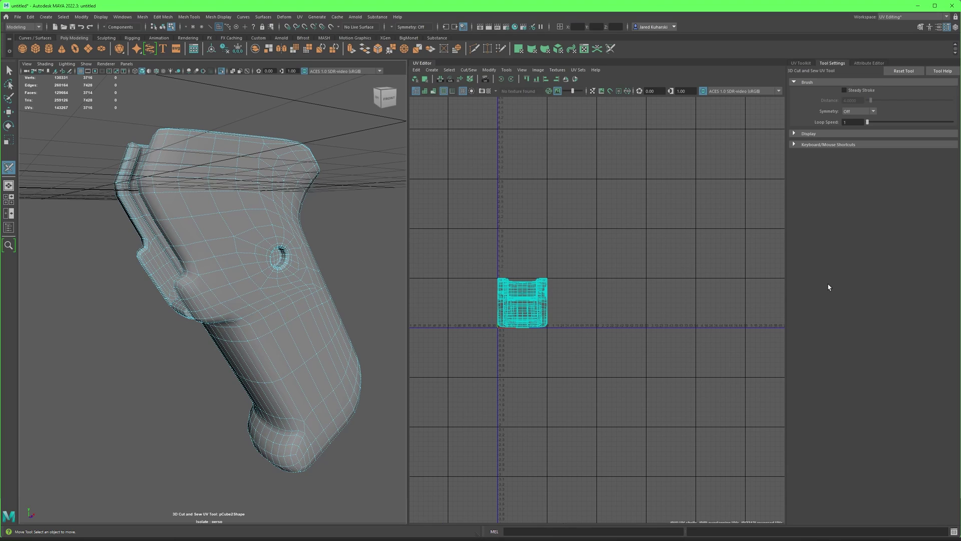
pyautogui.click(794, 144)
pyautogui.click(794, 133)
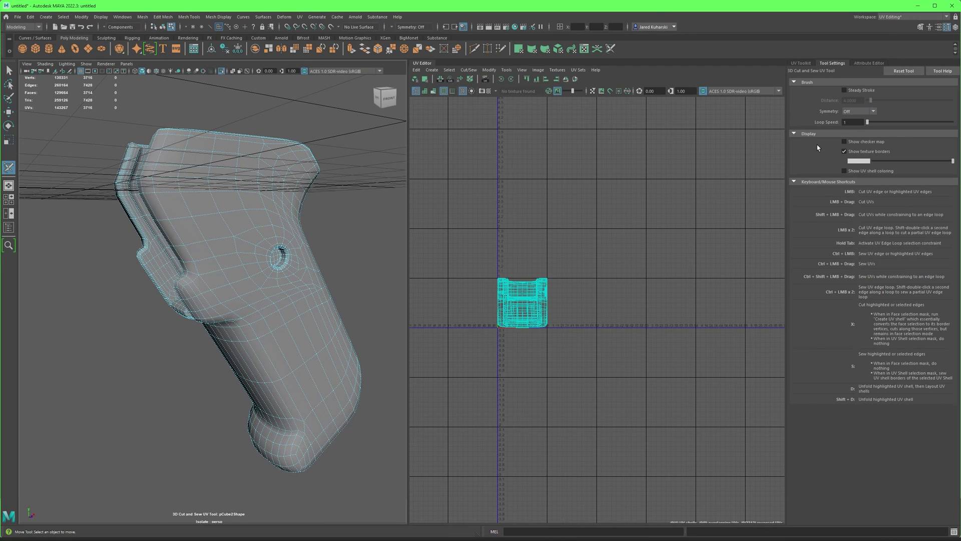
# Turn on the tool's checker map display and UV shell coloring for the grip.
pyautogui.click(846, 141)
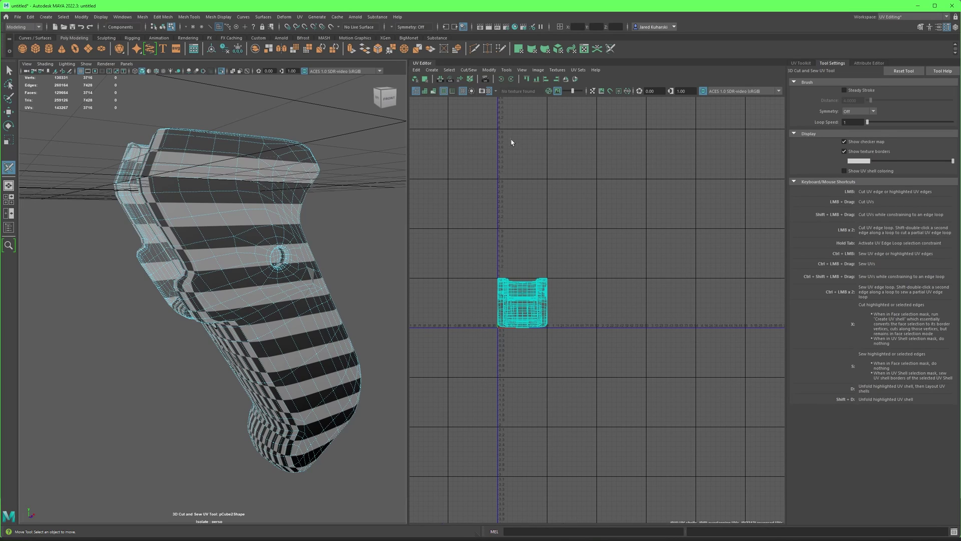
pyautogui.click(424, 94)
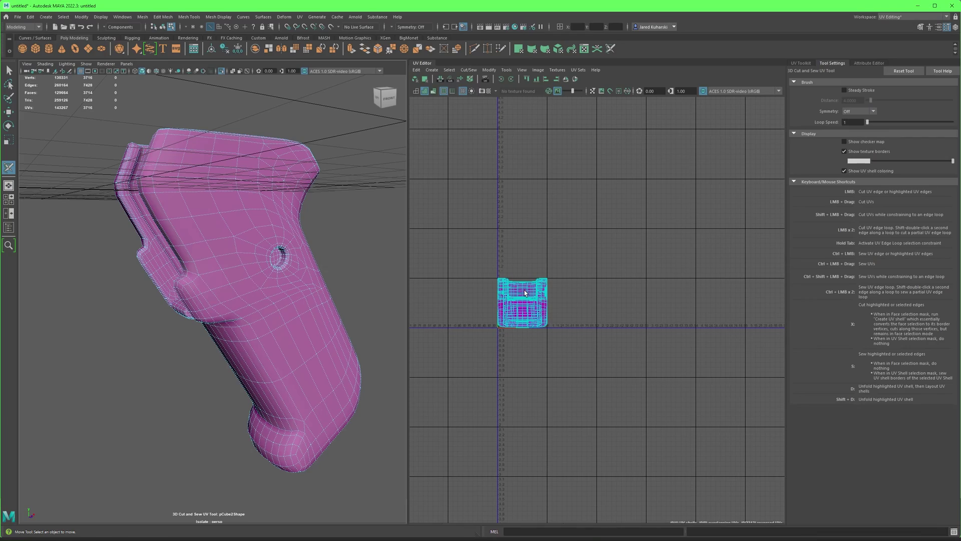
# Cut two UV edge loops around the middle of the grip's handle to separate a band.
pyautogui.keyDown('alt'); pyautogui.moveTo(282, 318); pyautogui.dragTo(255, 326); pyautogui.keyUp('alt')
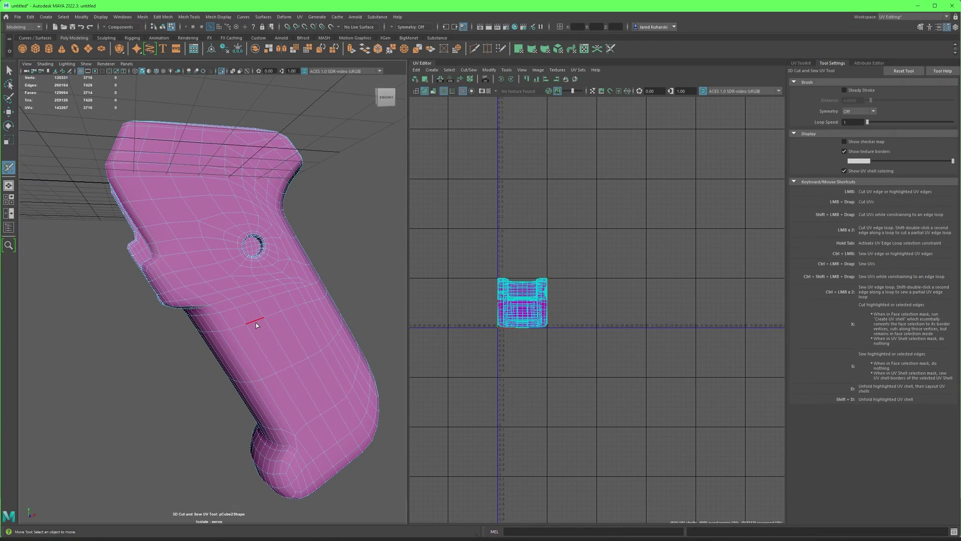
pyautogui.doubleClick(256, 324)
pyautogui.doubleClick(269, 376)
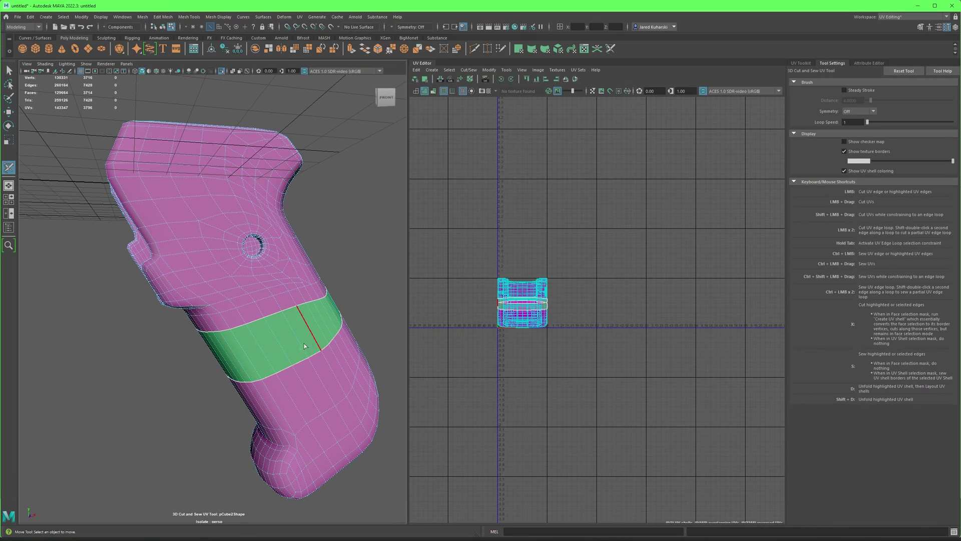
# Sew both edge loops around the handle back together.
pyautogui.keyDown('alt'); pyautogui.moveTo(275, 353); pyautogui.dragTo(294, 353); pyautogui.keyUp('alt')
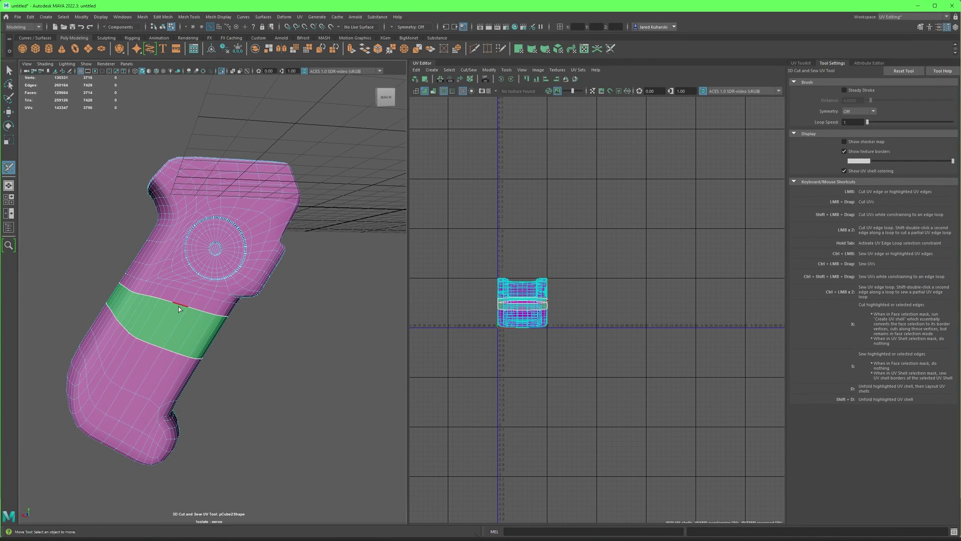
pyautogui.keyDown('ctrl'); pyautogui.doubleClick(178, 305); pyautogui.keyUp('ctrl')
pyautogui.keyDown('ctrl'); pyautogui.doubleClick(160, 344); pyautogui.keyUp('ctrl')
# Cut the edges around a rectangular patch on the side of the grip's handle.
pyautogui.moveTo(160, 344)
pyautogui.keyDown('alt'); pyautogui.mouseDown()
pyautogui.moveTo(237, 341)
pyautogui.moveTo(310, 315)
pyautogui.mouseUp(); pyautogui.keyUp('alt')
pyautogui.moveTo(256, 389); pyautogui.dragTo(322, 357)
pyautogui.click(316, 344)
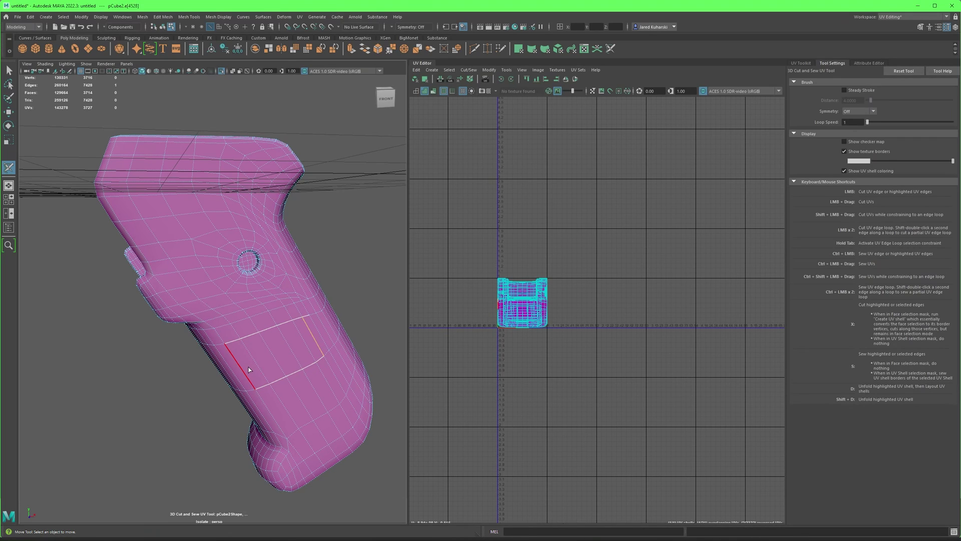
pyautogui.click(251, 368)
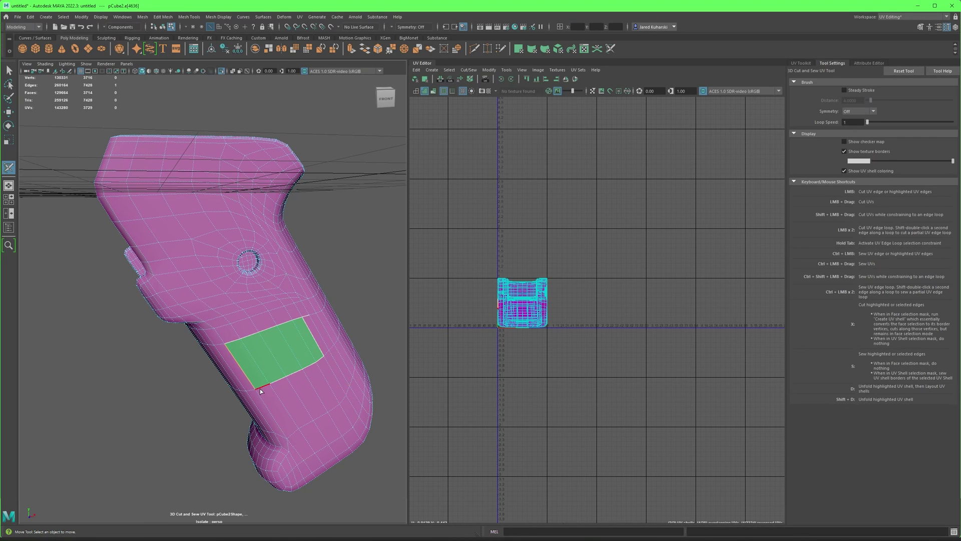
# Sew the cut edges of the rectangular handle patch back together.
pyautogui.moveTo(261, 391)
pyautogui.keyDown('ctrl'); pyautogui.mouseDown()
pyautogui.moveTo(323, 360)
pyautogui.moveTo(320, 351)
pyautogui.moveTo(277, 328)
pyautogui.moveTo(228, 344)
pyautogui.moveTo(231, 353)
pyautogui.mouseUp(); pyautogui.keyUp('ctrl')
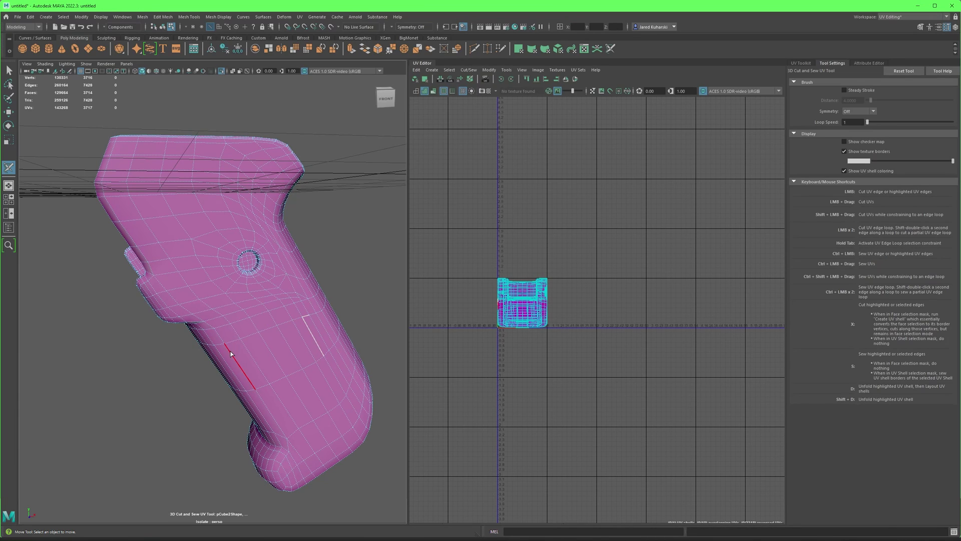
pyautogui.keyDown('ctrl'); pyautogui.click(314, 336); pyautogui.keyUp('ctrl')
pyautogui.click(417, 334)
pyautogui.click(374, 322)
# Cut the grip's UVs along its centre edge loop and along the inner rim loops of both sides.
pyautogui.keyDown('alt'); pyautogui.moveTo(376, 324); pyautogui.dragTo(320, 320); pyautogui.keyUp('alt')
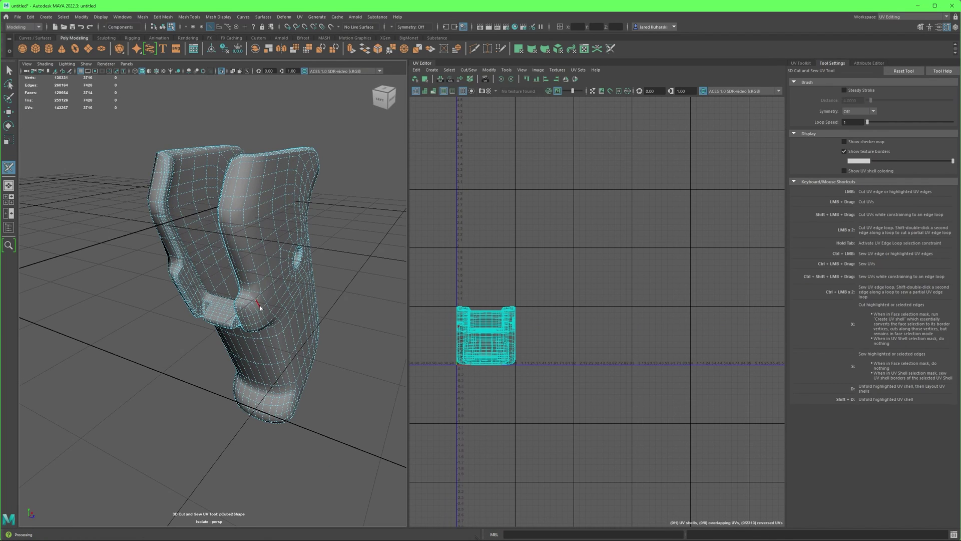
pyautogui.keyDown('alt'); pyautogui.moveTo(260, 307); pyautogui.dragTo(149, 344); pyautogui.keyUp('alt')
pyautogui.keyDown('alt'); pyautogui.moveTo(221, 299); pyautogui.dragTo(280, 297); pyautogui.keyUp('alt')
pyautogui.doubleClick(200, 314)
pyautogui.moveTo(225, 270)
pyautogui.keyDown('alt'); pyautogui.mouseDown()
pyautogui.moveTo(312, 239)
pyautogui.moveTo(289, 246)
pyautogui.moveTo(317, 214)
pyautogui.moveTo(265, 191)
pyautogui.moveTo(213, 193)
pyautogui.moveTo(246, 268)
pyautogui.moveTo(235, 268)
pyautogui.mouseUp(); pyautogui.keyUp('alt')
pyautogui.doubleClick(320, 191)
pyautogui.doubleClick(209, 189)
# Unfold and lay out the UV shells of the grip's outer halves using UV shell selection.
pyautogui.rightClick(231, 260)
pyautogui.moveTo(232, 260); pyautogui.dragTo(270, 239, button='right')
pyautogui.keyDown('alt'); pyautogui.moveTo(251, 253); pyautogui.dragTo(231, 296); pyautogui.keyUp('alt')
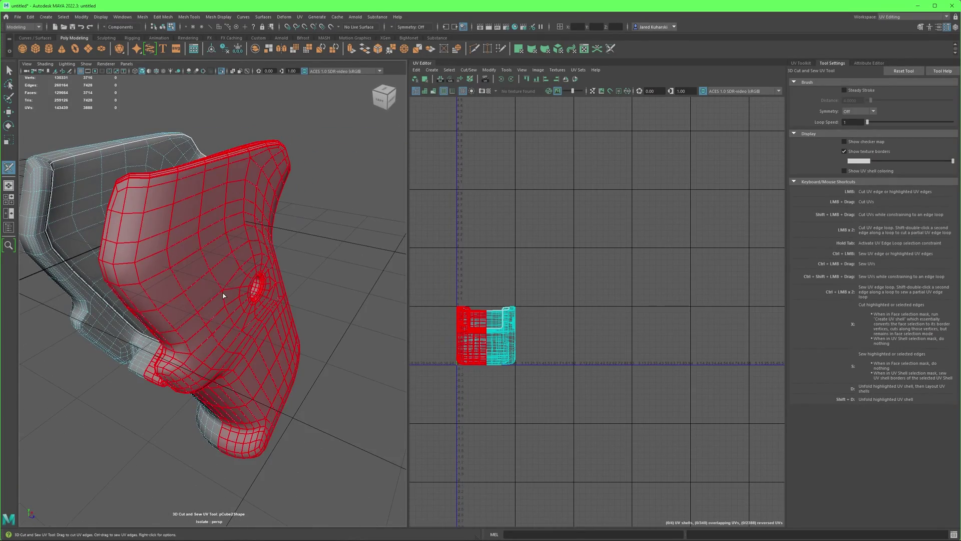
pyautogui.press('d')
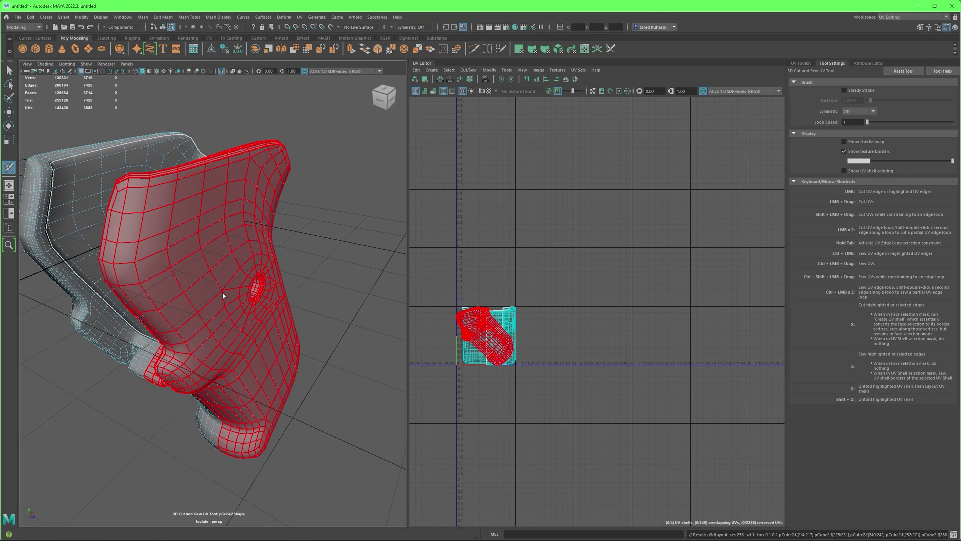
pyautogui.keyDown('alt'); pyautogui.moveTo(223, 296); pyautogui.dragTo(271, 291); pyautogui.keyUp('alt')
pyautogui.press('d')
# Move the outer shell with the large circular detail well to the right of the overlapping shells.
pyautogui.scroll(6, 271, 292)
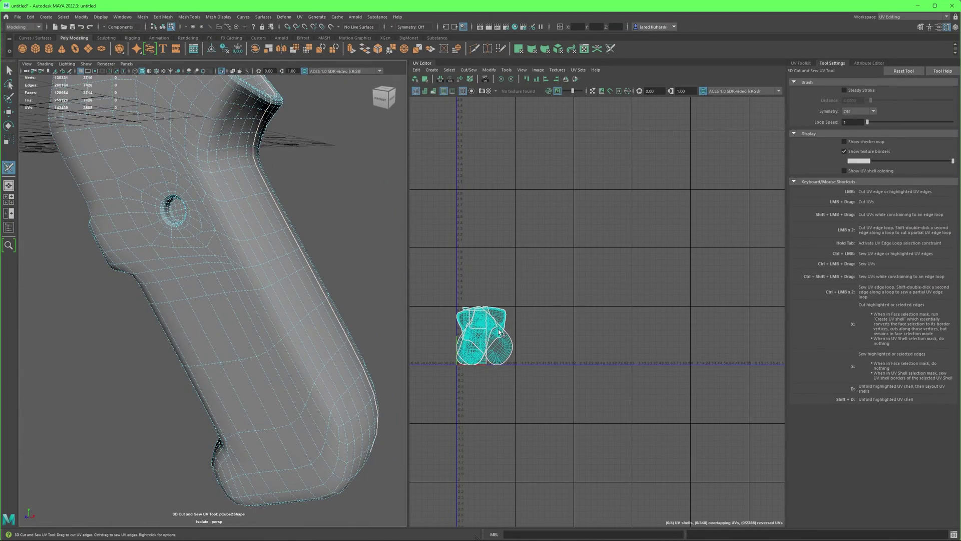
pyautogui.scroll(3, 501, 332)
pyautogui.keyDown('alt'); pyautogui.moveTo(500, 331); pyautogui.dragTo(586, 313, button='middle'); pyautogui.keyUp('alt')
pyautogui.scroll(4, 586, 313)
pyautogui.press('w')
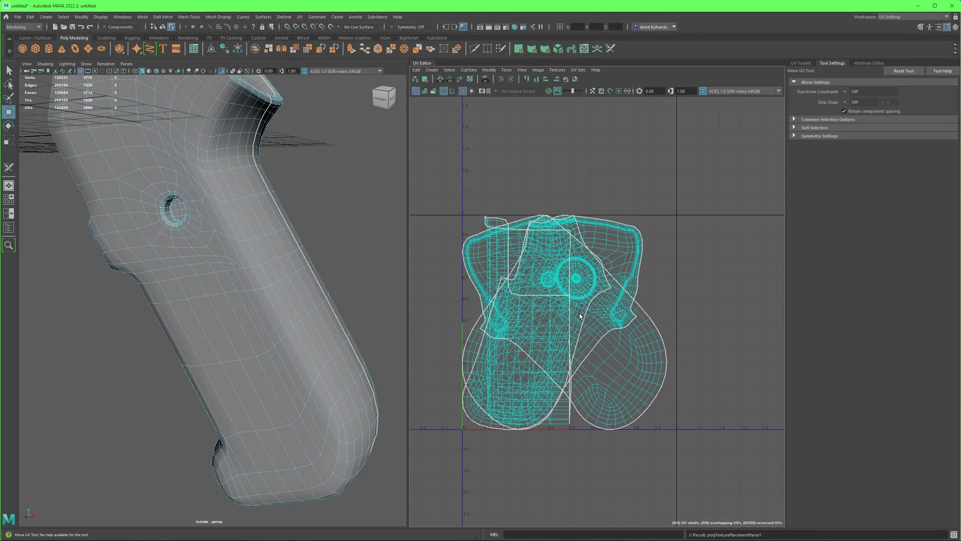
pyautogui.moveTo(585, 316); pyautogui.dragTo(601, 334, button='right')
pyautogui.scroll(-3, 601, 337)
pyautogui.moveTo(652, 326); pyautogui.dragTo(850, 315)
# Move the second outer shell beside the first, and move one inner shell left of the remaining one.
pyautogui.scroll(-2, 553, 323)
pyautogui.scroll(1, 552, 324)
pyautogui.click(556, 325)
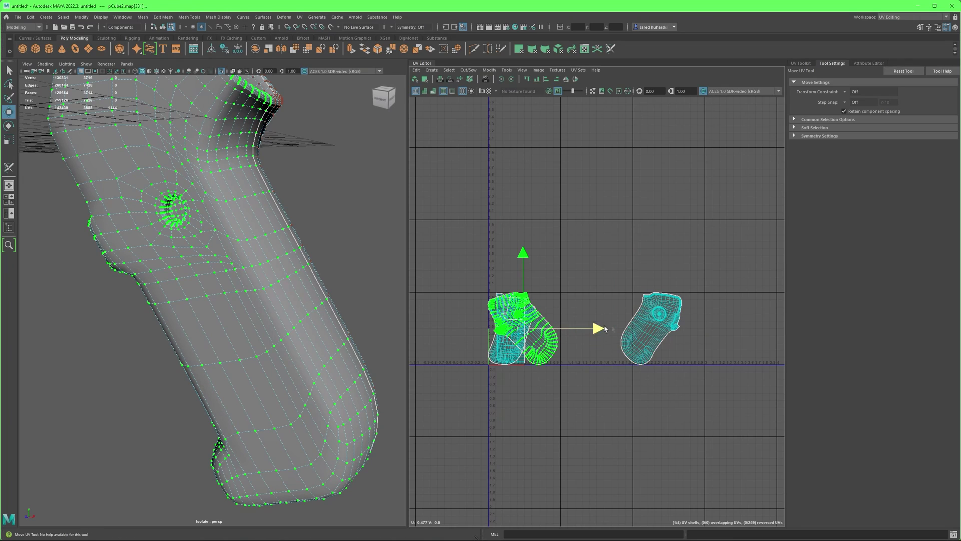
pyautogui.moveTo(585, 328); pyautogui.dragTo(799, 321)
pyautogui.click(533, 315)
pyautogui.moveTo(583, 328); pyautogui.dragTo(539, 327)
# Select both UV shells of the grip's inner surface and unfold them.
pyautogui.click(522, 344)
pyautogui.scroll(-1, 576, 323)
pyautogui.moveTo(594, 281); pyautogui.dragTo(778, 388)
pyautogui.keyDown('alt'); pyautogui.moveTo(207, 282); pyautogui.dragTo(549, 381); pyautogui.keyUp('alt')
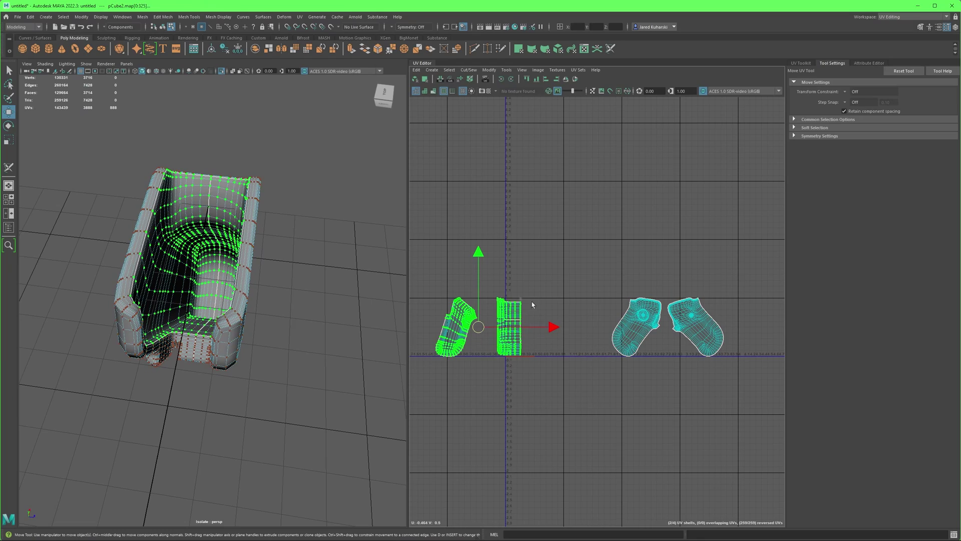
pyautogui.scroll(2, 463, 337)
pyautogui.moveTo(267, 298)
pyautogui.keyDown('alt'); pyautogui.mouseDown()
pyautogui.moveTo(265, 309)
pyautogui.moveTo(258, 301)
pyautogui.mouseUp(); pyautogui.keyUp('alt')
pyautogui.scroll(3, 263, 313)
pyautogui.scroll(2, 264, 313)
pyautogui.scroll(-5, 264, 314)
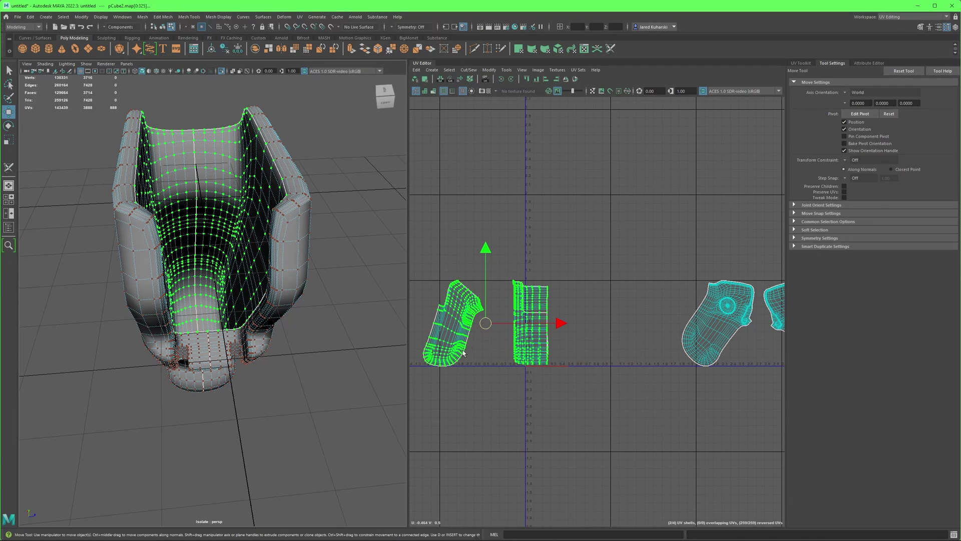
pyautogui.keyDown('alt'); pyautogui.moveTo(489, 347); pyautogui.dragTo(529, 337, button='middle'); pyautogui.keyUp('alt')
pyautogui.keyDown('shift'); pyautogui.rightClick(567, 333); pyautogui.keyUp('shift')
pyautogui.click(563, 333)
pyautogui.keyDown('shift'); pyautogui.moveTo(583, 326); pyautogui.dragTo(551, 327, button='right'); pyautogui.keyUp('shift')
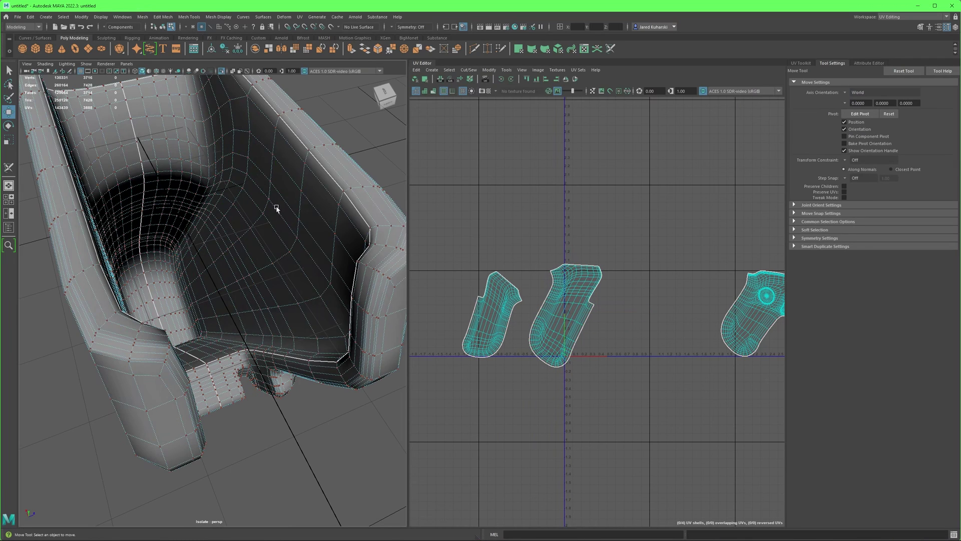
# Sew the centre seam inside the grip with the 3D Cut and Sew UV Tool, joining both inner shells.
pyautogui.scroll(-5, 276, 209)
pyautogui.press('space')
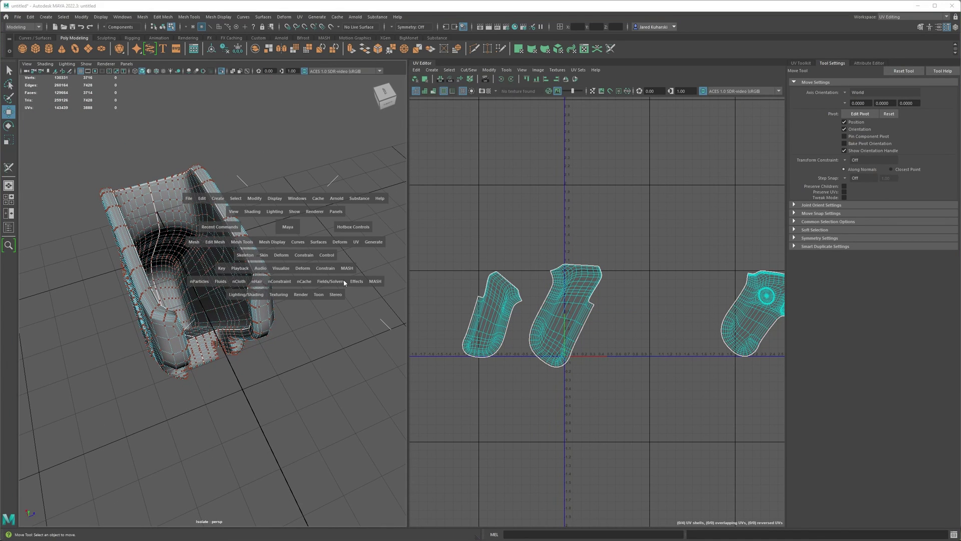
pyautogui.moveTo(357, 245); pyautogui.dragTo(383, 406)
pyautogui.scroll(8, 218, 396)
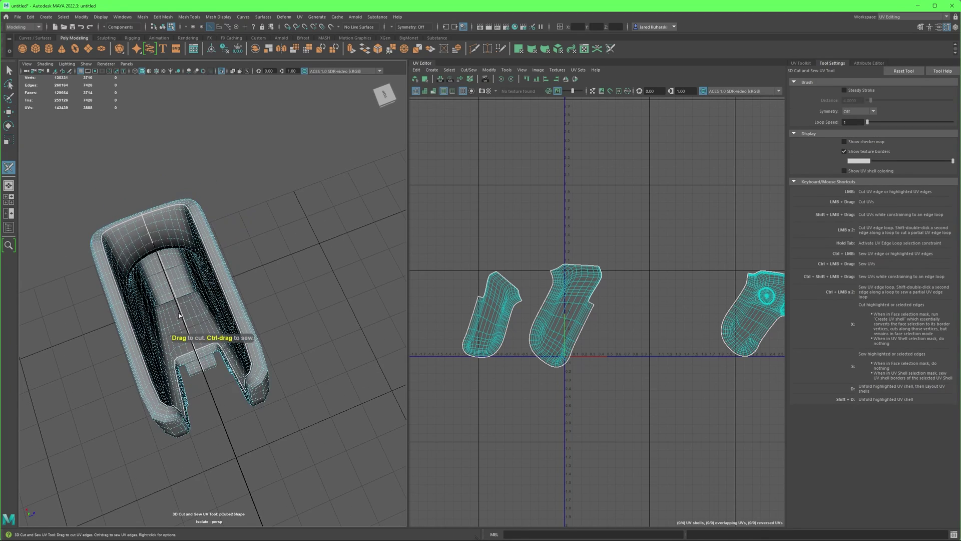
pyautogui.moveTo(219, 396)
pyautogui.mouseDown()
pyautogui.moveTo(187, 349)
pyautogui.moveTo(171, 277)
pyautogui.mouseUp()
pyautogui.keyDown('alt'); pyautogui.moveTo(173, 237); pyautogui.dragTo(196, 274, button='middle'); pyautogui.keyUp('alt')
pyautogui.scroll(-6, 248, 261)
# Unfold and lay out the joined inner shell of the grip.
pyautogui.keyDown('alt'); pyautogui.moveTo(248, 262); pyautogui.dragTo(218, 260); pyautogui.keyUp('alt')
pyautogui.scroll(4, 217, 261)
pyautogui.rightClick(203, 260)
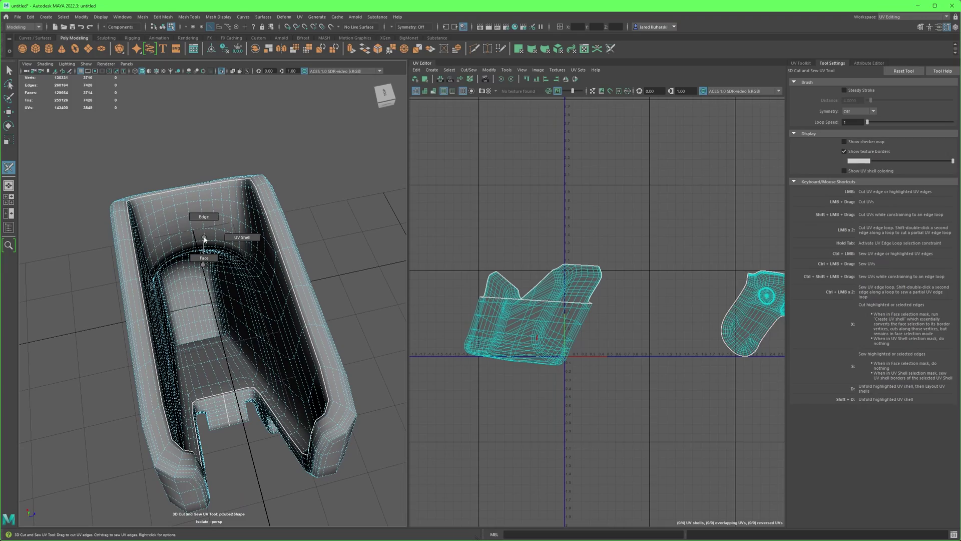
pyautogui.press('d')
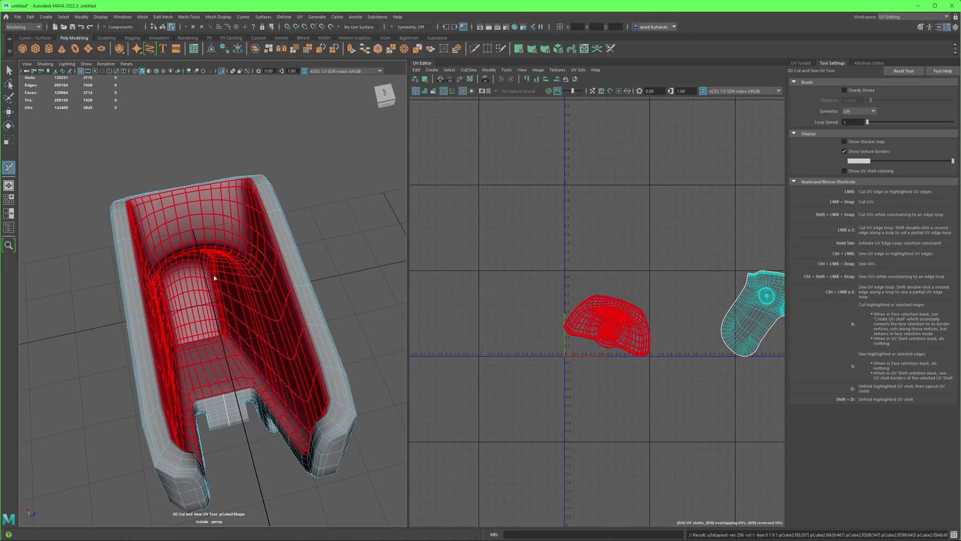
# Cut a partial seam along the centre of the grip's interior, running inward from the front notch.
pyautogui.keyDown('alt'); pyautogui.moveTo(216, 299); pyautogui.dragTo(208, 331); pyautogui.keyUp('alt')
pyautogui.scroll(3, 206, 332)
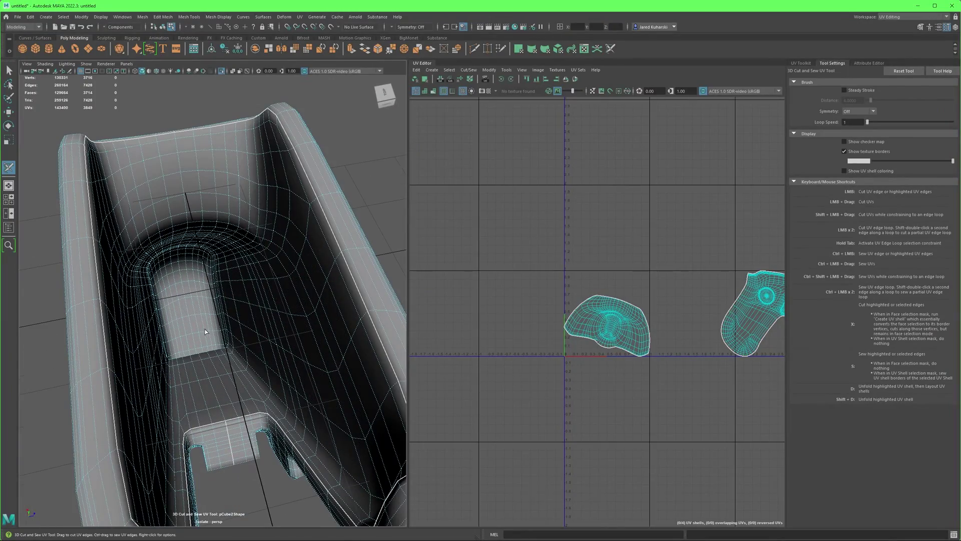
pyautogui.keyDown('alt'); pyautogui.moveTo(165, 269); pyautogui.dragTo(219, 346); pyautogui.keyUp('alt')
pyautogui.scroll(-2, 219, 345)
pyautogui.moveTo(223, 395); pyautogui.dragTo(218, 364, button='right')
pyautogui.click(217, 341)
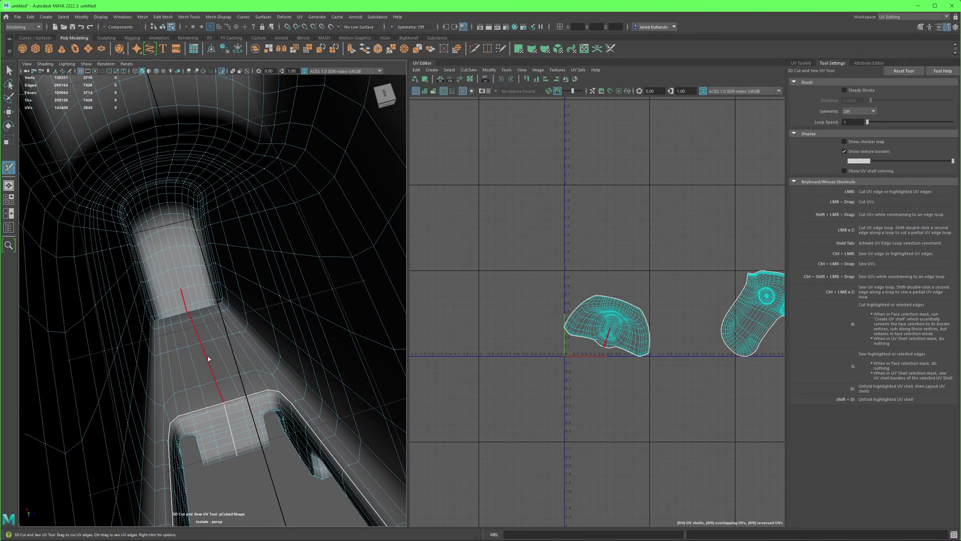
pyautogui.keyDown('shift'); pyautogui.moveTo(207, 353); pyautogui.dragTo(204, 339); pyautogui.keyUp('shift')
pyautogui.click(204, 340)
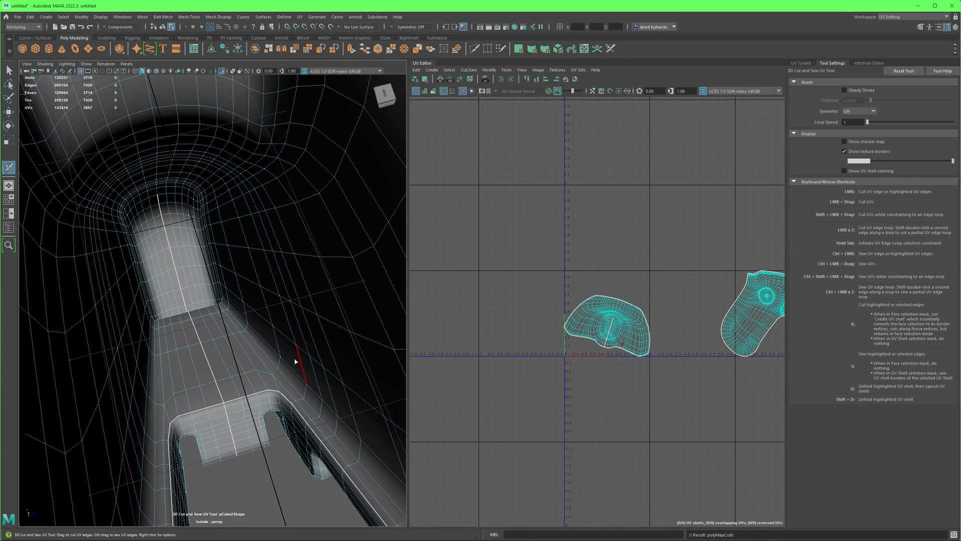
# Unfold and lay out the inner shell again using its new partial centre seam.
pyautogui.moveTo(257, 309); pyautogui.dragTo(300, 274, button='right')
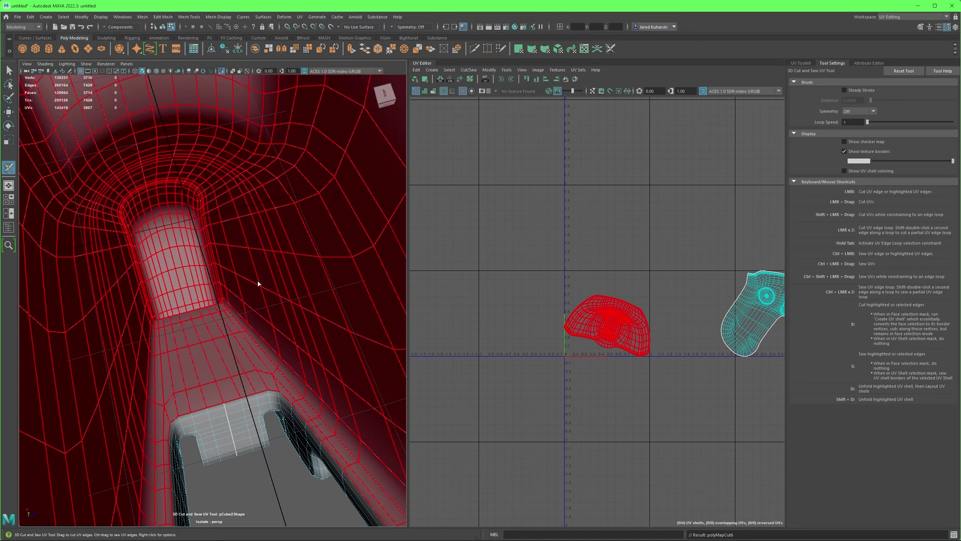
pyautogui.press('d')
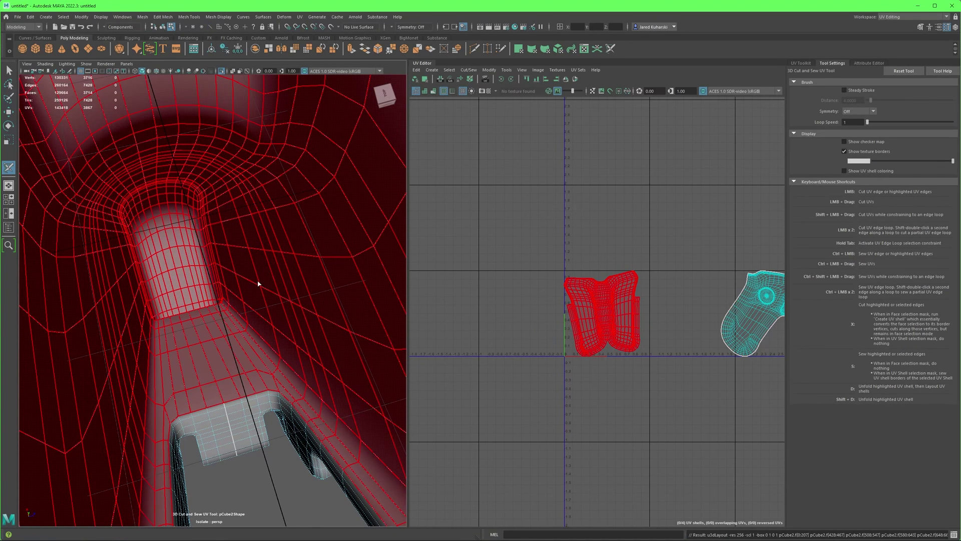
pyautogui.press('f')
pyautogui.keyDown('alt'); pyautogui.moveTo(258, 283); pyautogui.dragTo(365, 277); pyautogui.keyUp('alt')
pyautogui.keyDown('alt'); pyautogui.moveTo(651, 307); pyautogui.dragTo(442, 291, button='middle'); pyautogui.keyUp('alt')
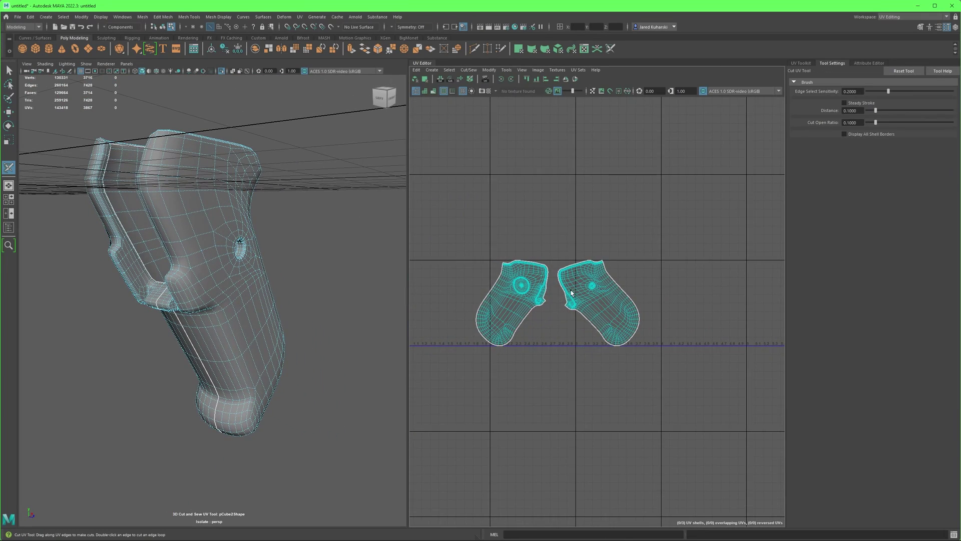
pyautogui.keyDown('alt'); pyautogui.moveTo(195, 217); pyautogui.dragTo(218, 238); pyautogui.keyUp('alt')
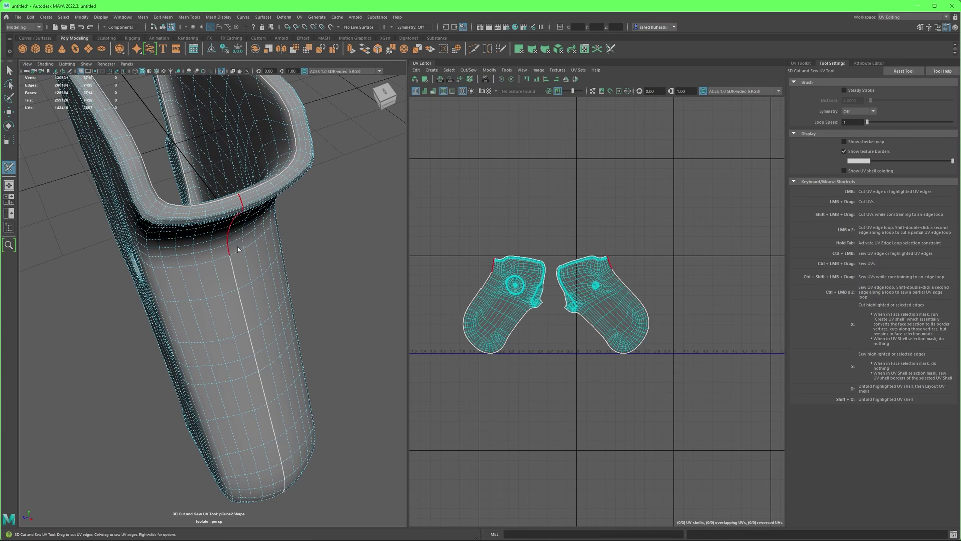
# Sew the centre seam running down the outside of the grip, joining both outer UV shells.
pyautogui.click(247, 299)
pyautogui.moveTo(240, 197); pyautogui.dragTo(234, 258)
pyautogui.keyDown('ctrl'); pyautogui.doubleClick(234, 258); pyautogui.keyUp('ctrl')
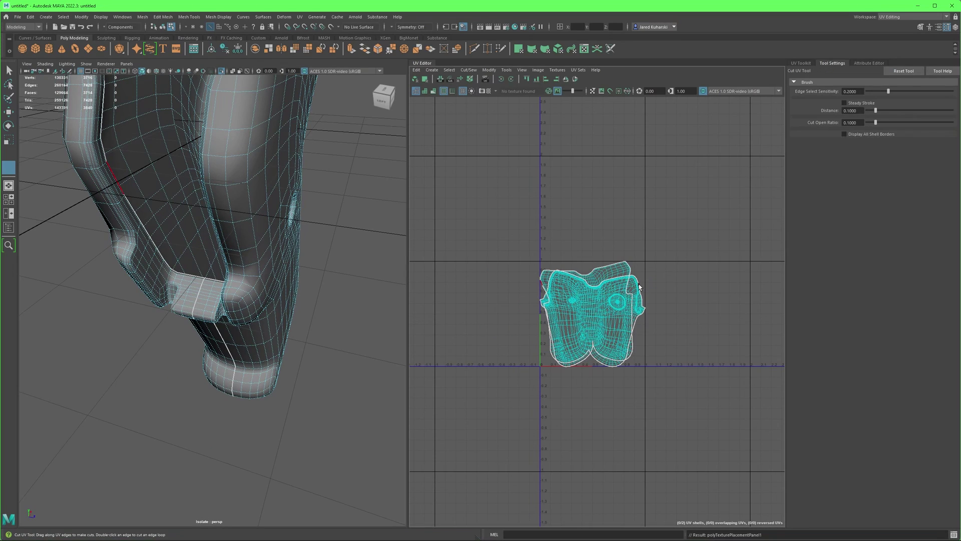
# Select the outer grip shell in the UV Editor and move it sideways, clear of the overlapping inner shell.
pyautogui.moveTo(639, 286); pyautogui.dragTo(650, 286, button='right')
pyautogui.press('w')
pyautogui.doubleClick(639, 289)
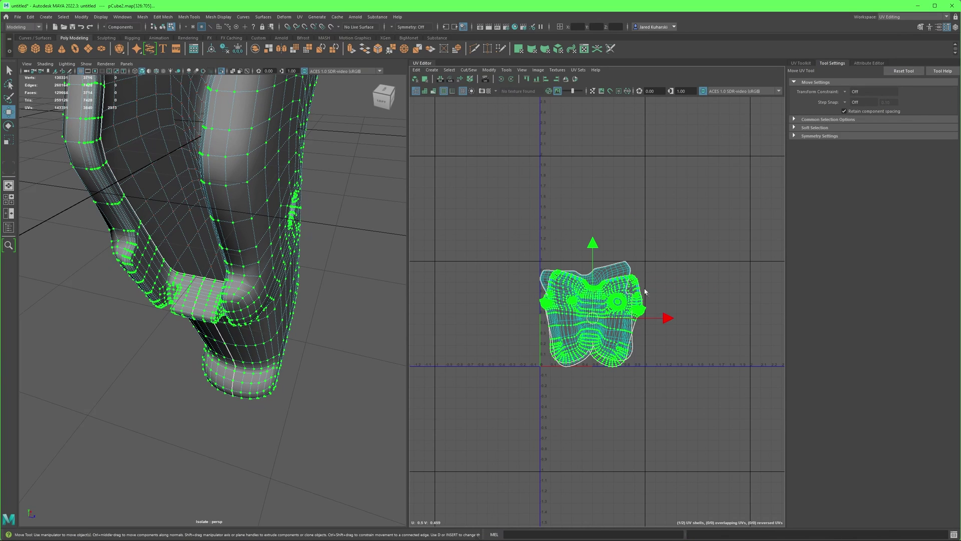
pyautogui.moveTo(646, 293); pyautogui.dragTo(761, 301)
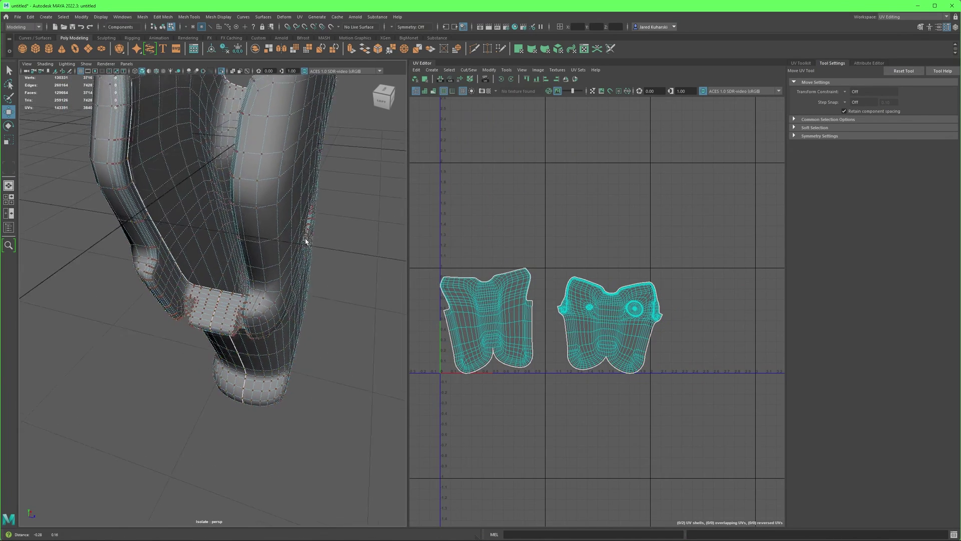
pyautogui.moveTo(307, 243)
pyautogui.keyDown('alt'); pyautogui.mouseDown()
pyautogui.moveTo(322, 257)
pyautogui.moveTo(317, 243)
pyautogui.moveTo(289, 239)
pyautogui.mouseUp(); pyautogui.keyUp('alt')
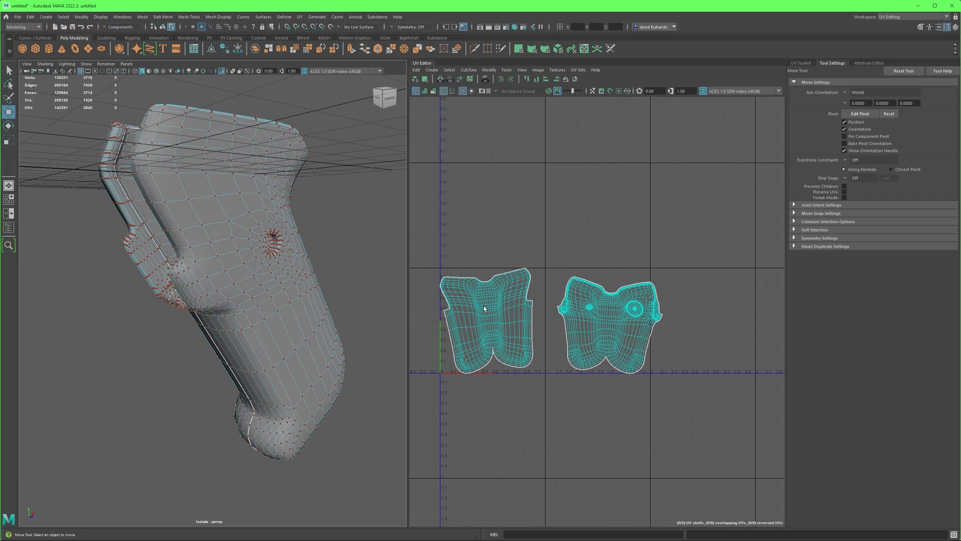
# Select the inner grip shell and orient it so that it stands upright in UV space.
pyautogui.moveTo(481, 305); pyautogui.dragTo(491, 302, button='right')
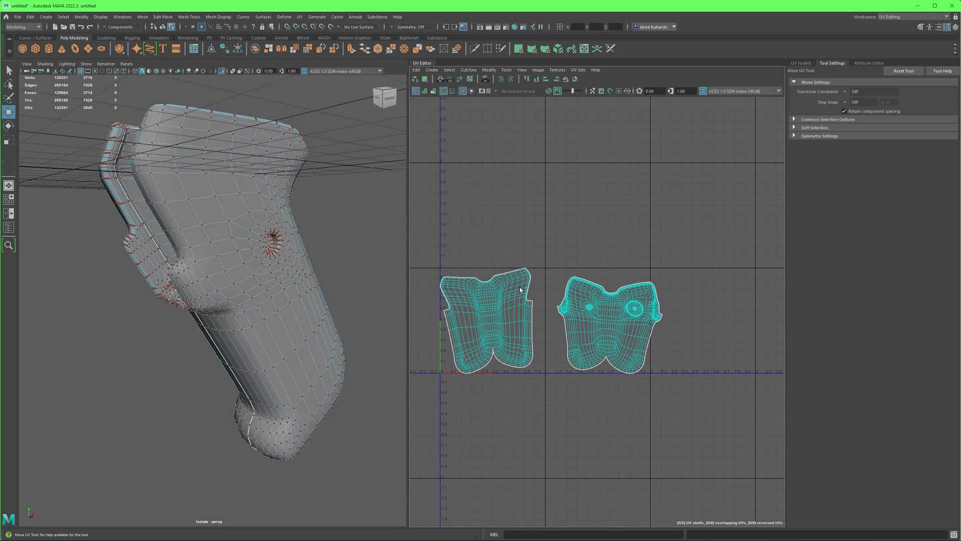
pyautogui.doubleClick(501, 313)
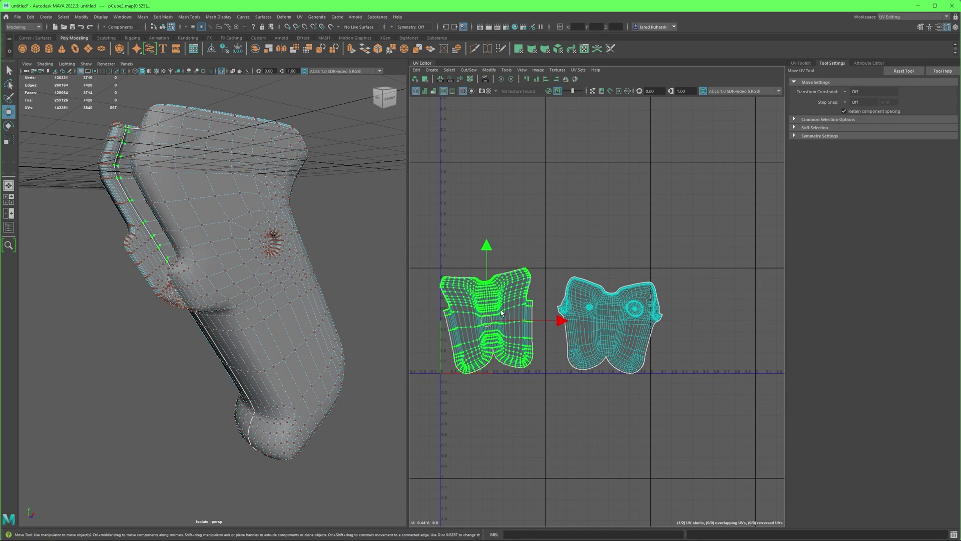
pyautogui.scroll(2, 502, 312)
pyautogui.keyDown('alt'); pyautogui.moveTo(502, 311); pyautogui.dragTo(607, 301, button='middle'); pyautogui.keyUp('alt')
pyautogui.scroll(1, 575, 294)
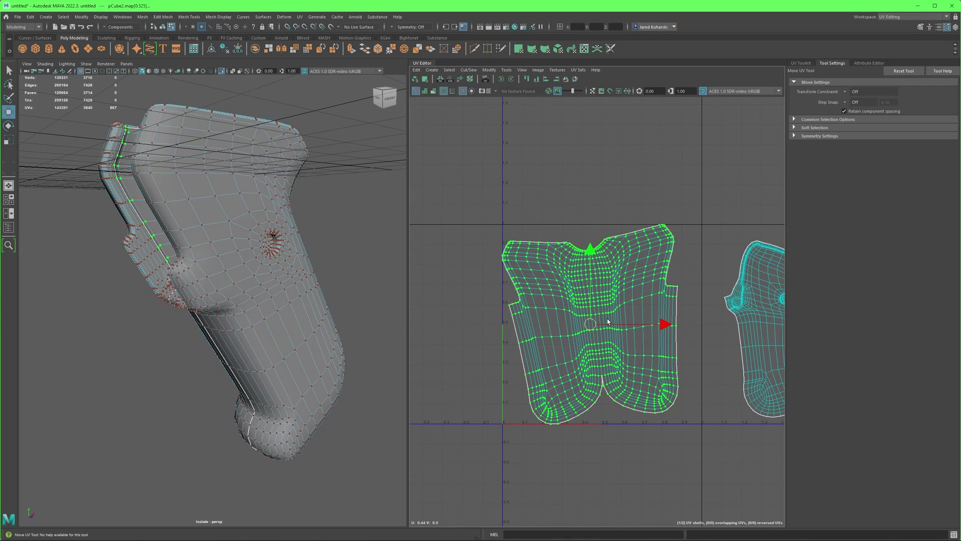
pyautogui.doubleClick(628, 304)
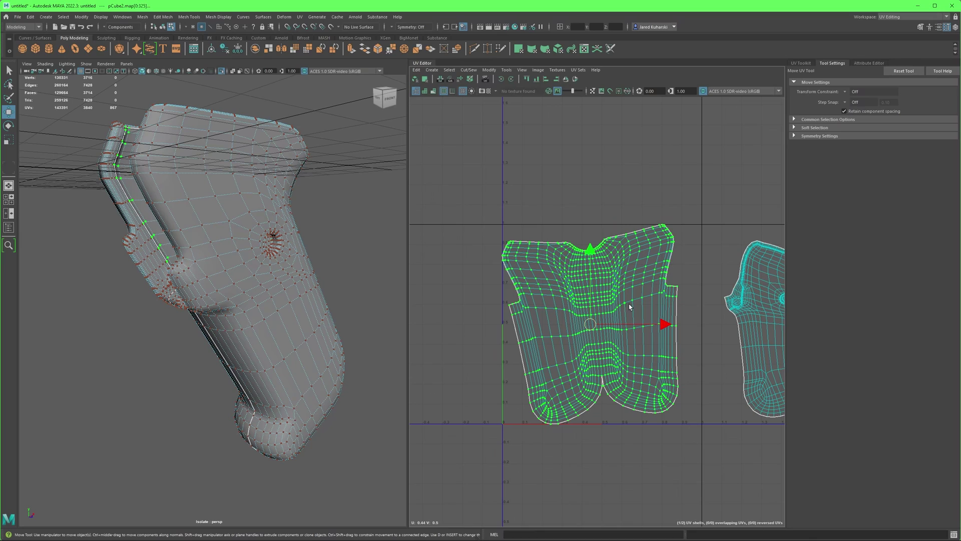
pyautogui.doubleClick(626, 303)
pyautogui.rightClick(628, 305)
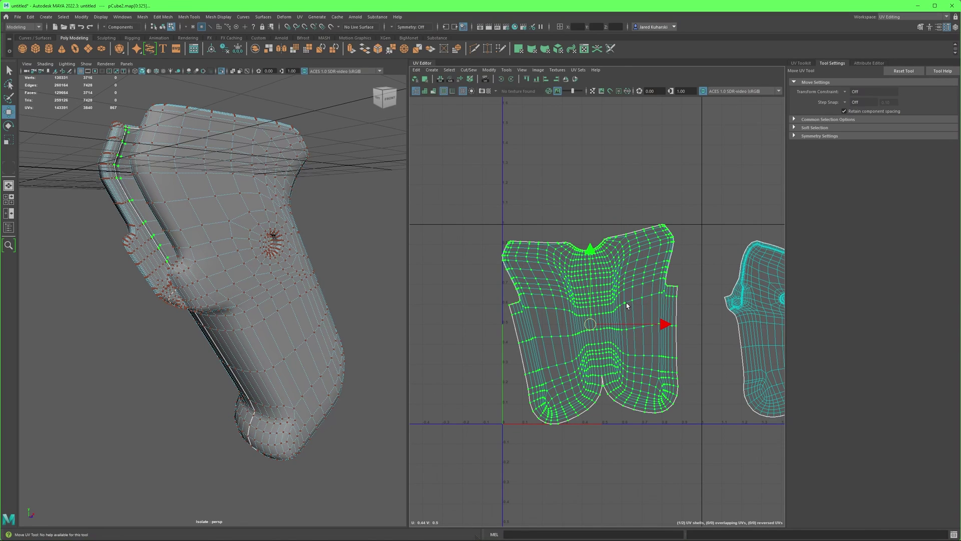
pyautogui.keyDown('shift'); pyautogui.rightClick(627, 305); pyautogui.keyUp('shift')
pyautogui.keyDown('shift'); pyautogui.moveTo(628, 306); pyautogui.dragTo(637, 282, button='right'); pyautogui.keyUp('shift')
pyautogui.scroll(-3, 639, 284)
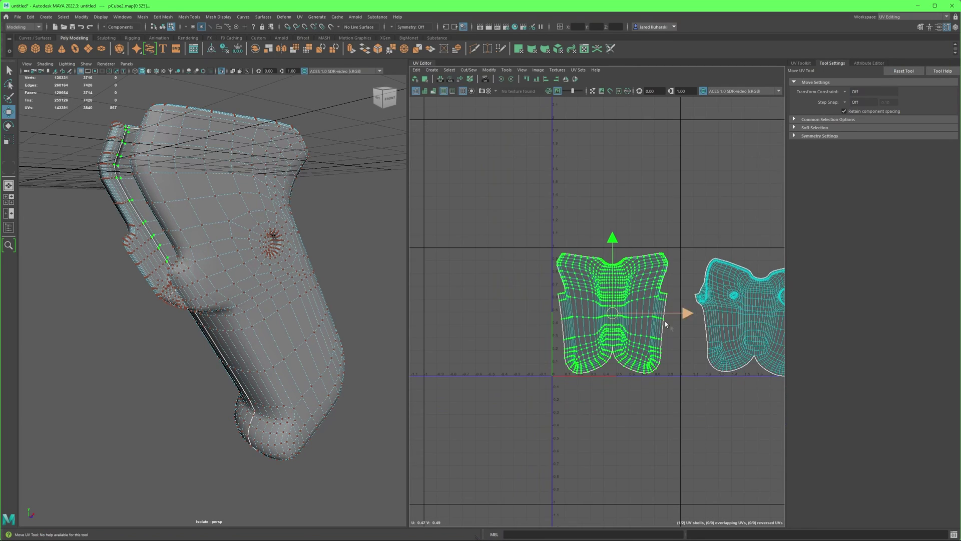
# Enable the UV distortion display and examine stretching on the grip and its outer shell, especially around the lower notch.
pyautogui.scroll(-2, 687, 327)
pyautogui.scroll(4, 620, 321)
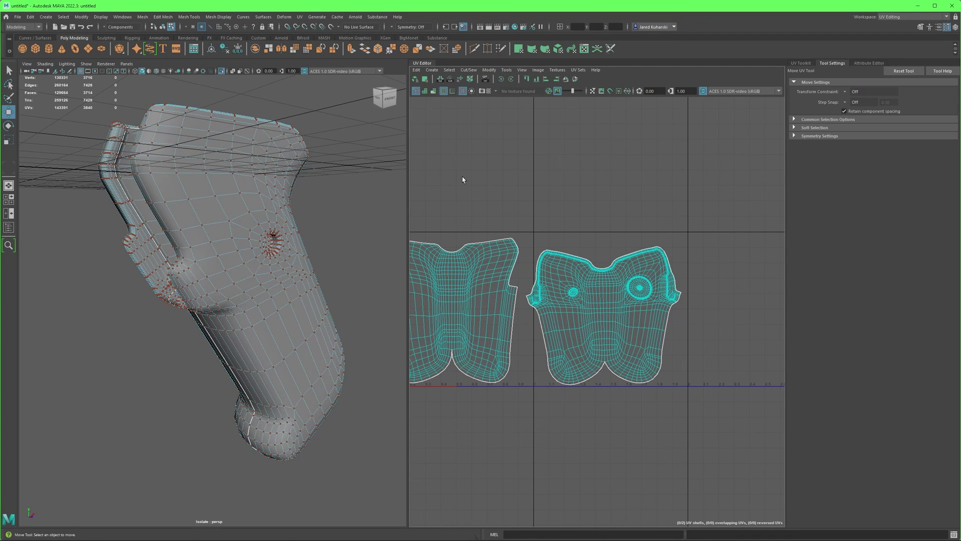
pyautogui.click(434, 91)
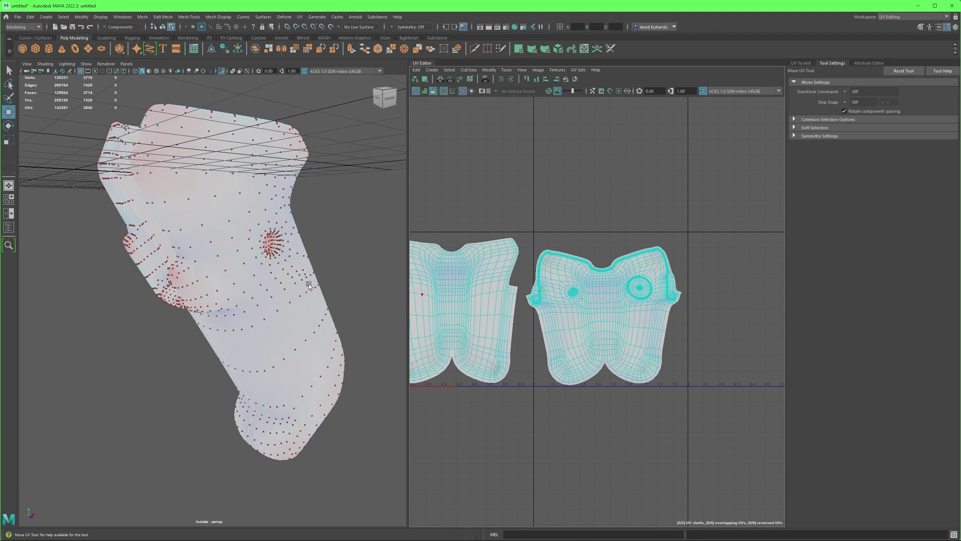
pyautogui.keyDown('alt'); pyautogui.moveTo(254, 289); pyautogui.dragTo(280, 391); pyautogui.keyUp('alt')
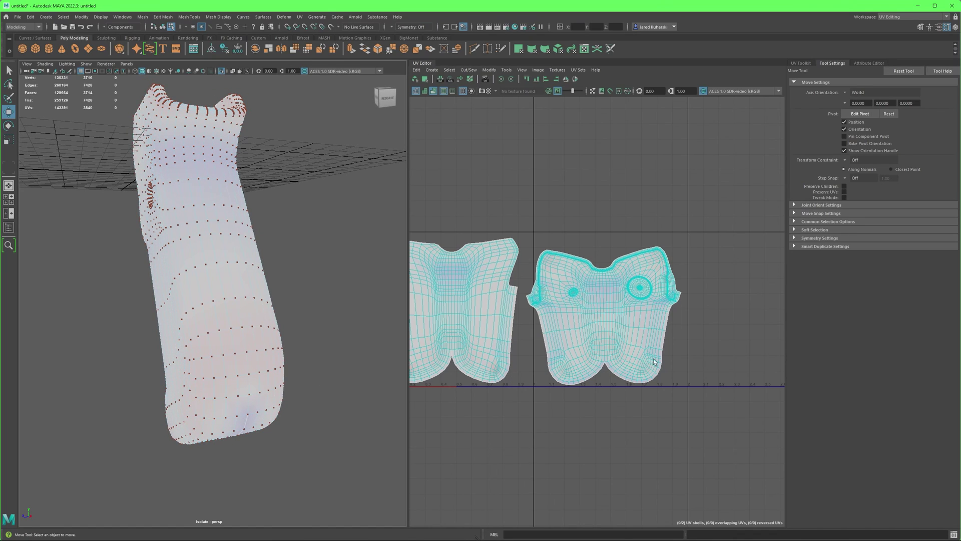
pyautogui.scroll(5, 649, 362)
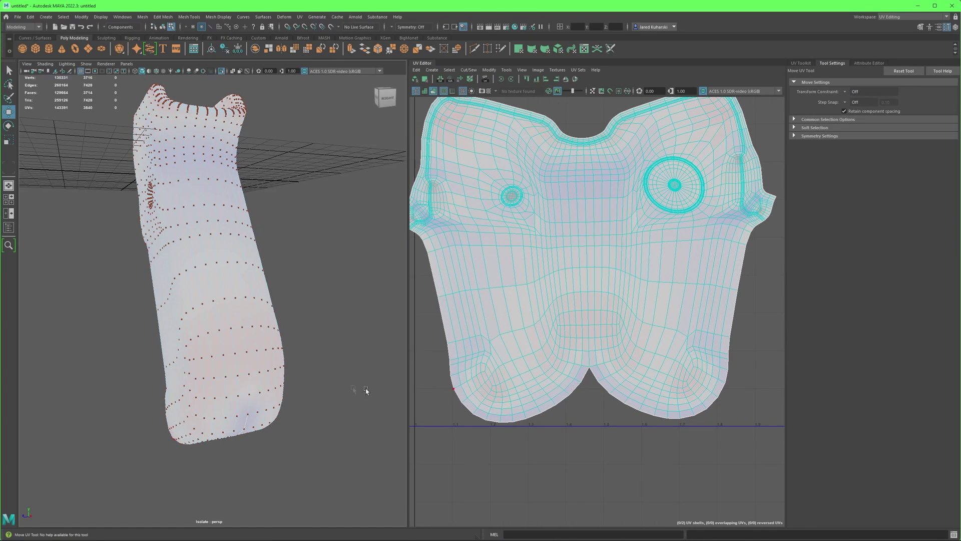
pyautogui.keyDown('alt'); pyautogui.moveTo(301, 389); pyautogui.dragTo(298, 377); pyautogui.keyUp('alt')
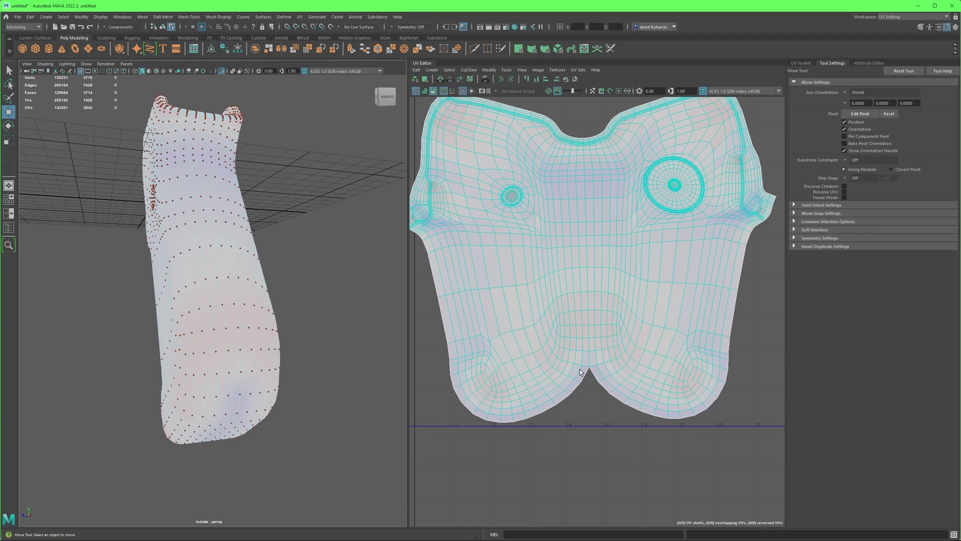
# Extend the outer shell's lower centre cut by two edges above the notch and unfold the shell again.
pyautogui.moveTo(590, 361); pyautogui.dragTo(592, 344, button='right')
pyautogui.click(591, 345)
pyautogui.scroll(3, 591, 344)
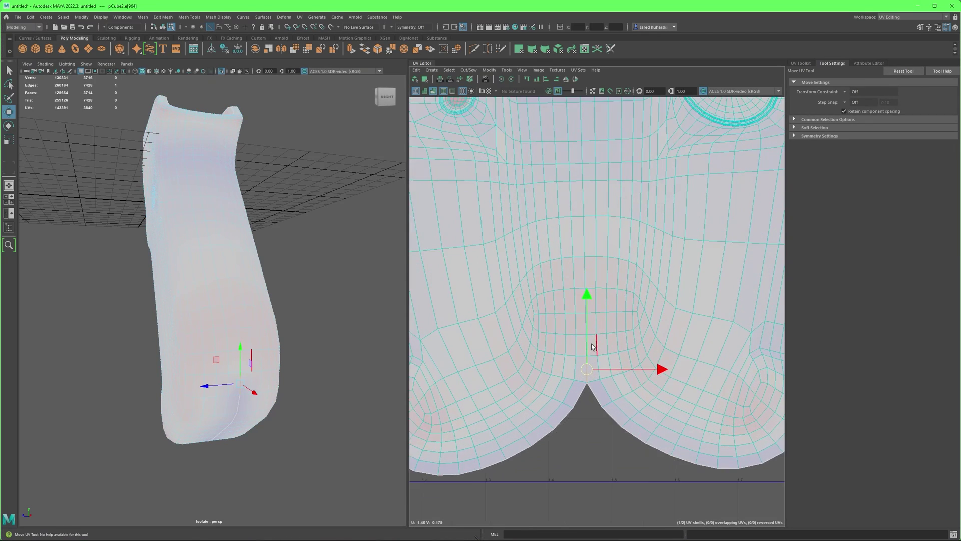
pyautogui.scroll(3, 591, 347)
pyautogui.keyDown('shift'); pyautogui.click(588, 350); pyautogui.keyUp('shift')
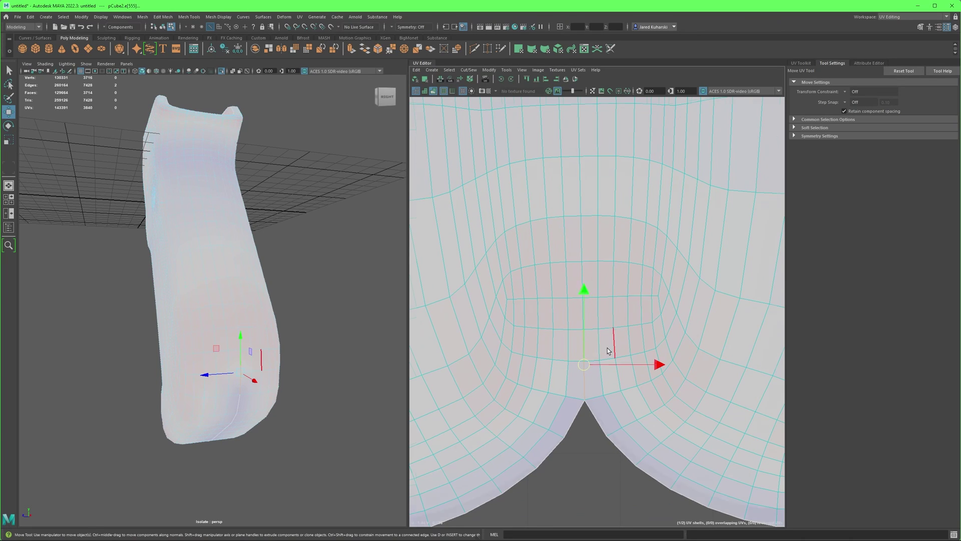
pyautogui.scroll(-1, 607, 351)
pyautogui.scroll(-1, 607, 351)
pyautogui.keyDown('shift'); pyautogui.moveTo(604, 349); pyautogui.dragTo(659, 339, button='right'); pyautogui.keyUp('shift')
pyautogui.doubleClick(683, 328)
pyautogui.keyDown('shift'); pyautogui.moveTo(732, 325); pyautogui.dragTo(638, 329, button='right'); pyautogui.keyUp('shift')
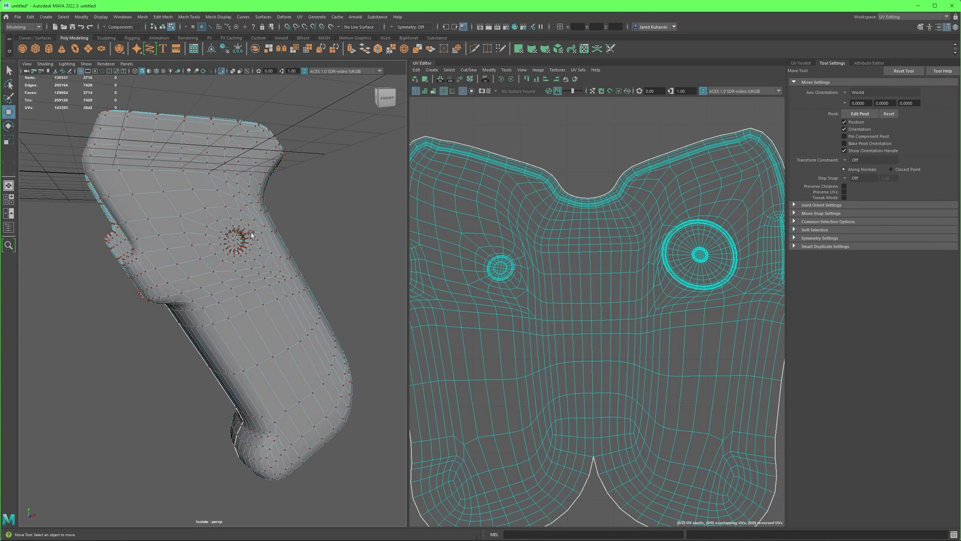
# Return to object mode and select the whole pistol grip mesh.
pyautogui.moveTo(251, 233); pyautogui.dragTo(283, 221, button='right')
pyautogui.click(283, 221)
pyautogui.keyDown('alt'); pyautogui.moveTo(233, 251); pyautogui.dragTo(225, 242); pyautogui.keyUp('alt')
pyautogui.keyDown('alt'); pyautogui.moveTo(318, 256); pyautogui.dragTo(236, 284); pyautogui.keyUp('alt')
pyautogui.click(236, 284)
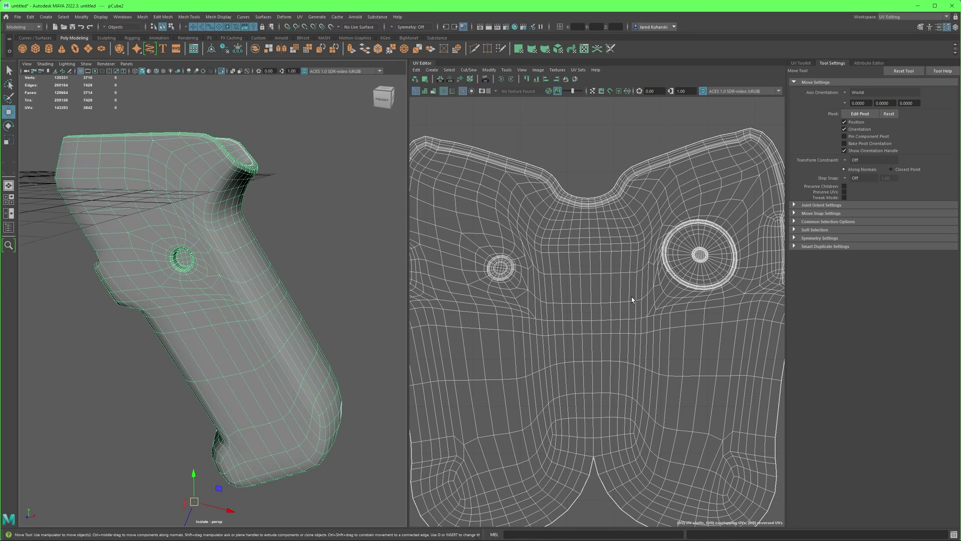
pyautogui.keyDown('alt'); pyautogui.moveTo(163, 265); pyautogui.dragTo(216, 258); pyautogui.keyUp('alt')
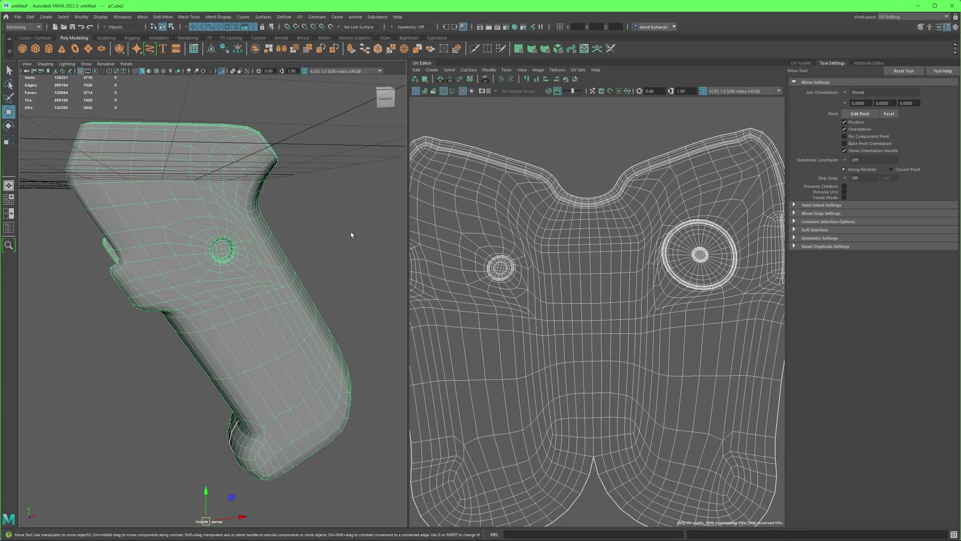
pyautogui.keyDown('alt'); pyautogui.moveTo(352, 233); pyautogui.dragTo(314, 250); pyautogui.keyUp('alt')
# Display the checker map on the grip and inspect it around the large round detail.
pyautogui.click(578, 70)
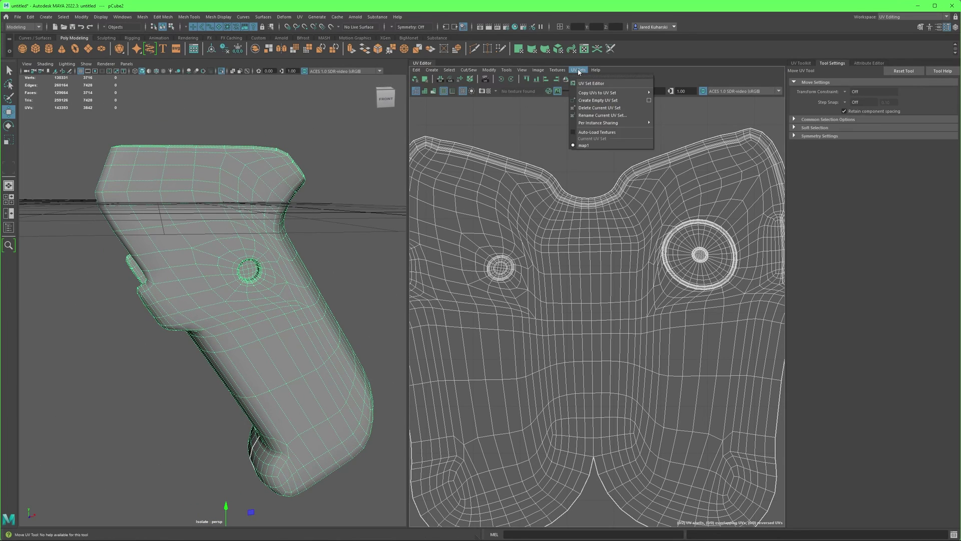
pyautogui.click(538, 71)
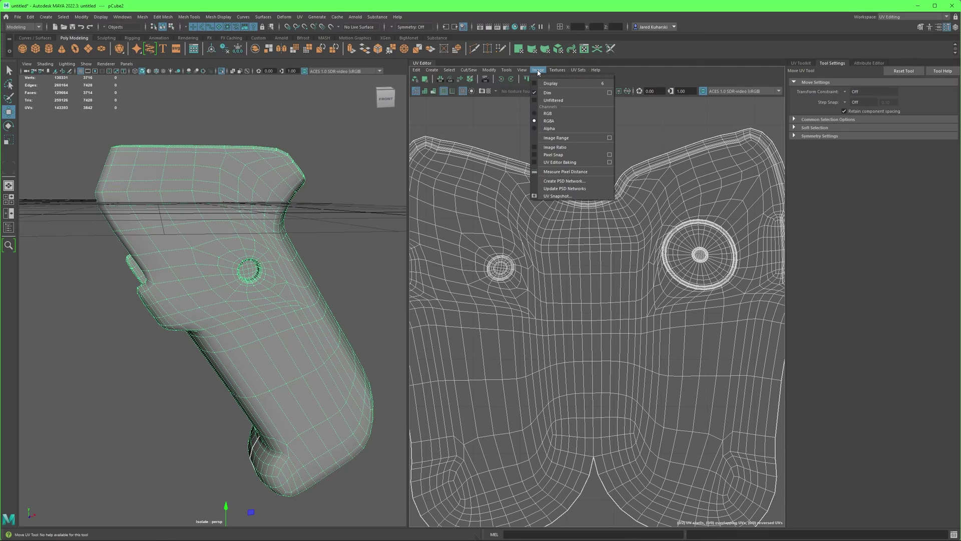
pyautogui.click(538, 71)
pyautogui.click(550, 81)
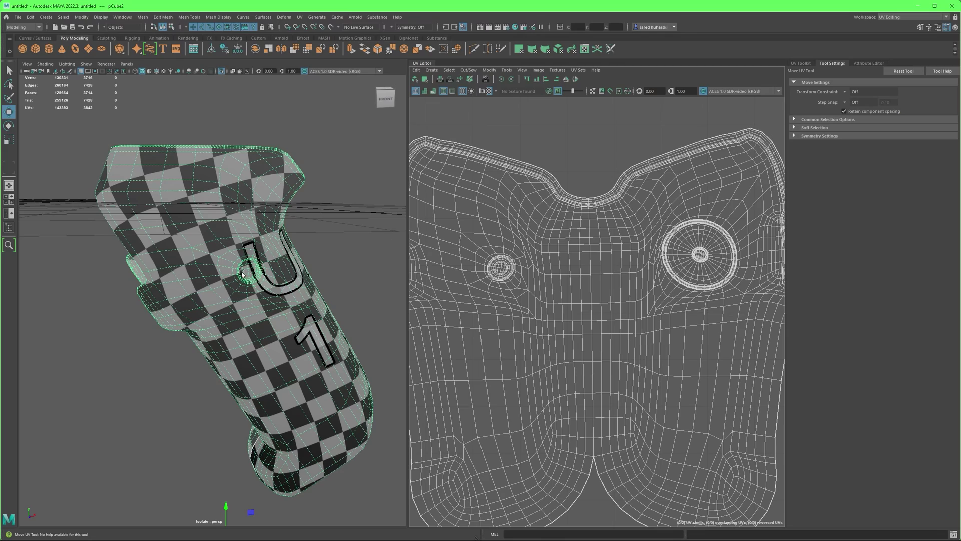
pyautogui.keyDown('alt'); pyautogui.moveTo(243, 274); pyautogui.dragTo(378, 266); pyautogui.keyUp('alt')
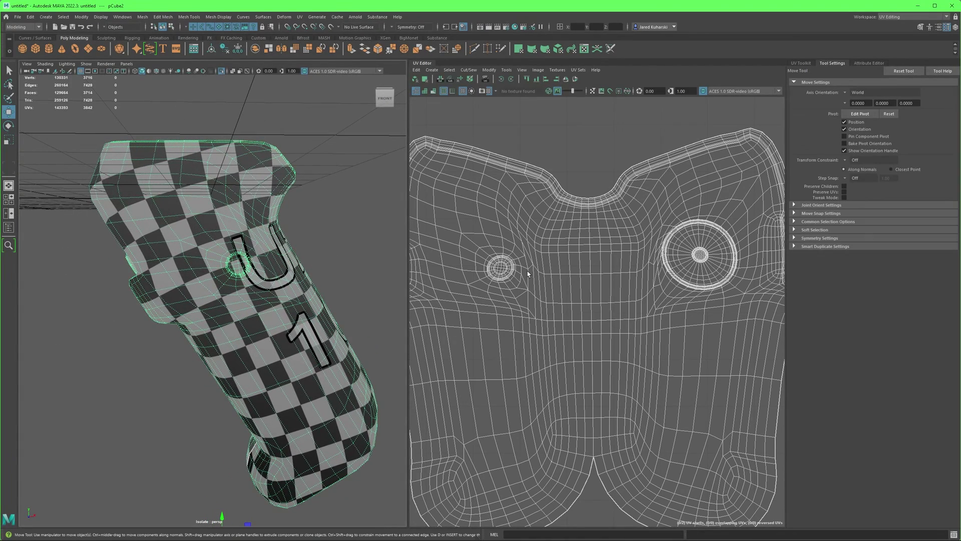
pyautogui.moveTo(207, 273)
pyautogui.keyDown('alt'); pyautogui.mouseDown()
pyautogui.moveTo(230, 275)
pyautogui.moveTo(216, 274)
pyautogui.mouseUp(); pyautogui.keyUp('alt')
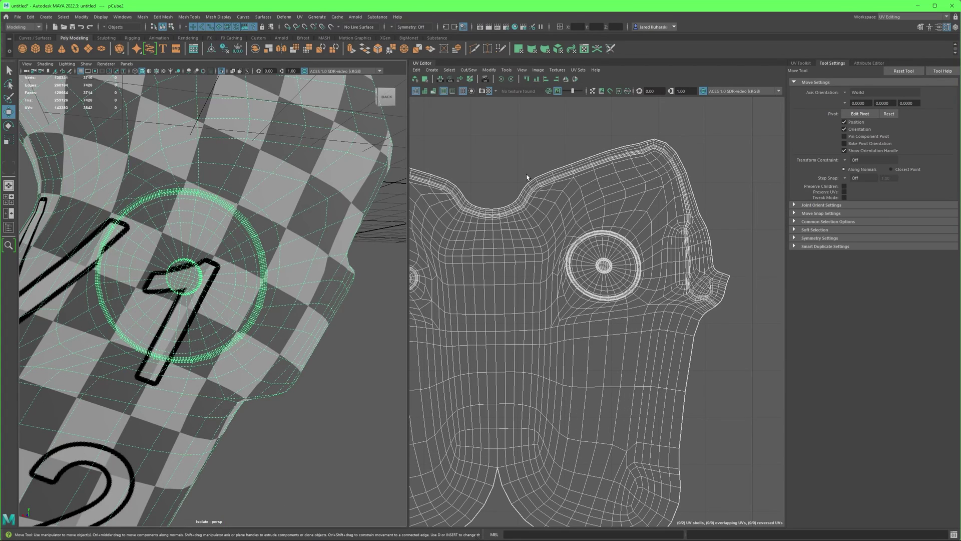
# Check the UV distortion shading around the large round detail, and return to the plain checker display.
pyautogui.click(434, 91)
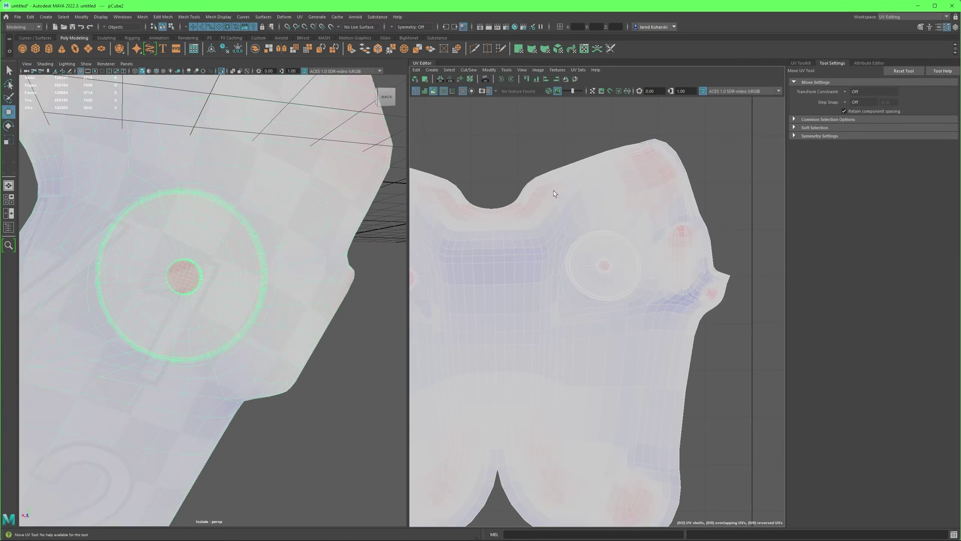
pyautogui.scroll(1, 622, 234)
pyautogui.click(434, 91)
# Cut the UVs along the outer edge loop of the large round detail on the outer grip shell.
pyautogui.scroll(5, 617, 223)
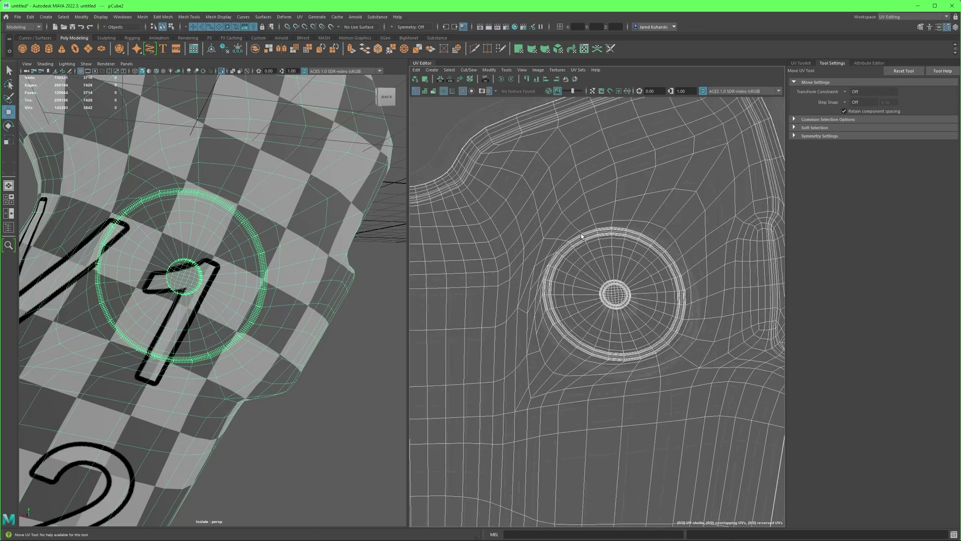
pyautogui.moveTo(617, 223); pyautogui.dragTo(617, 221, button='right')
pyautogui.click(617, 224)
pyautogui.scroll(-5, 626, 280)
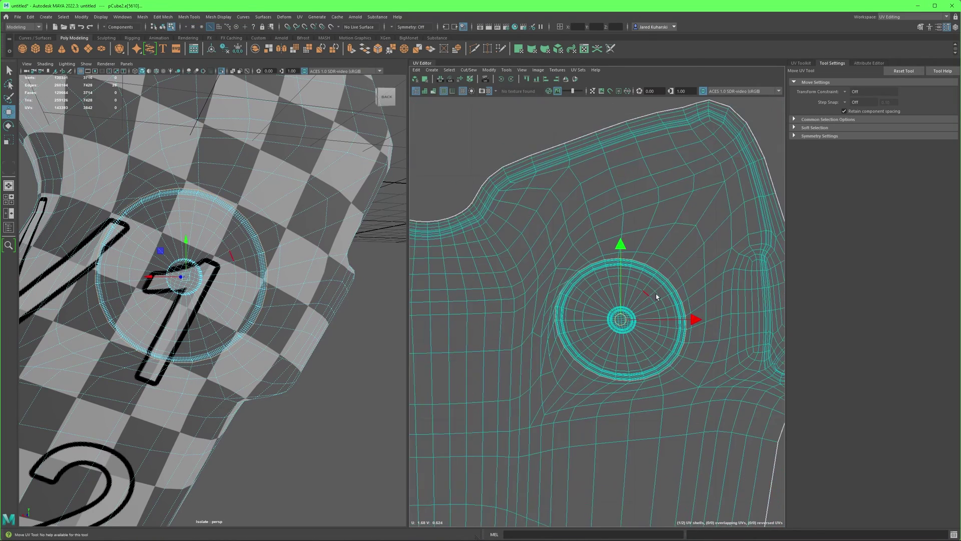
pyautogui.scroll(5, 605, 253)
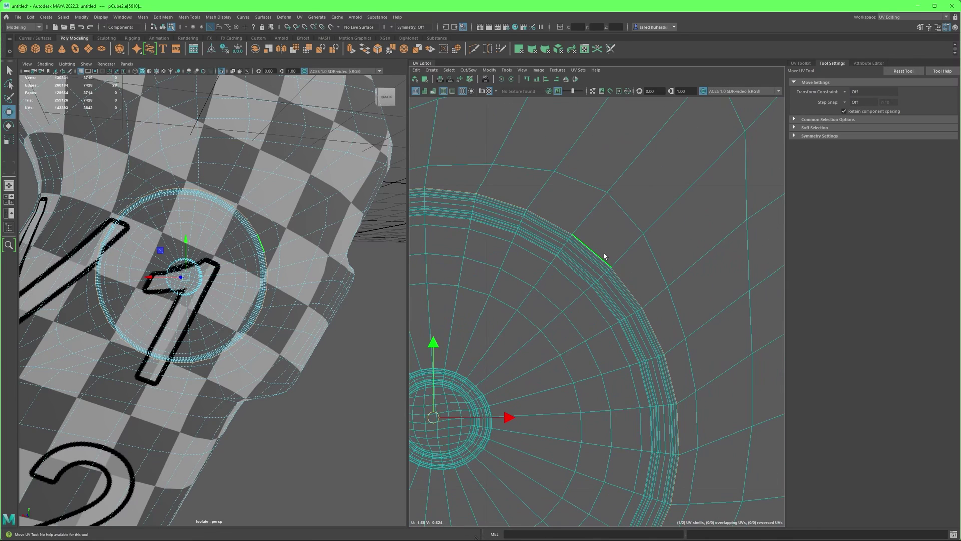
pyautogui.click(605, 261)
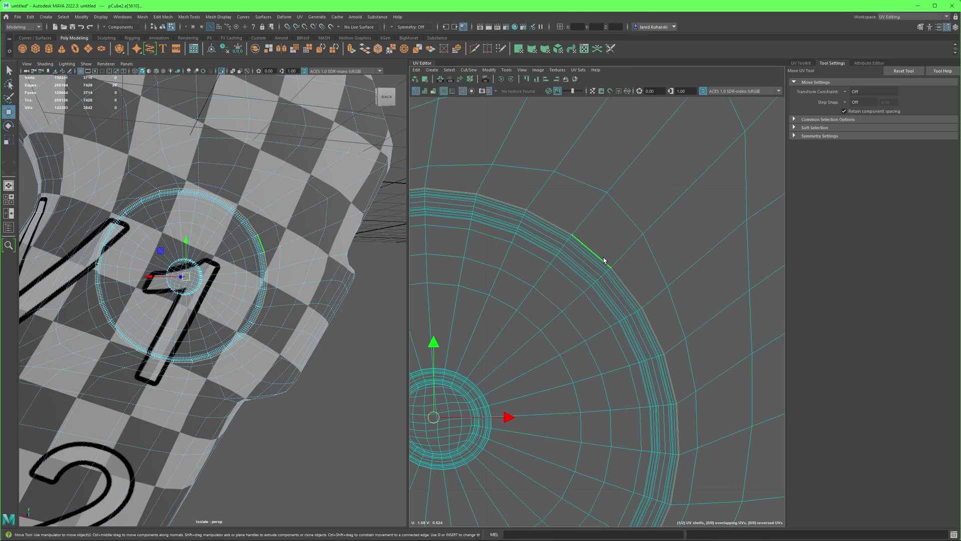
pyautogui.scroll(-5, 601, 265)
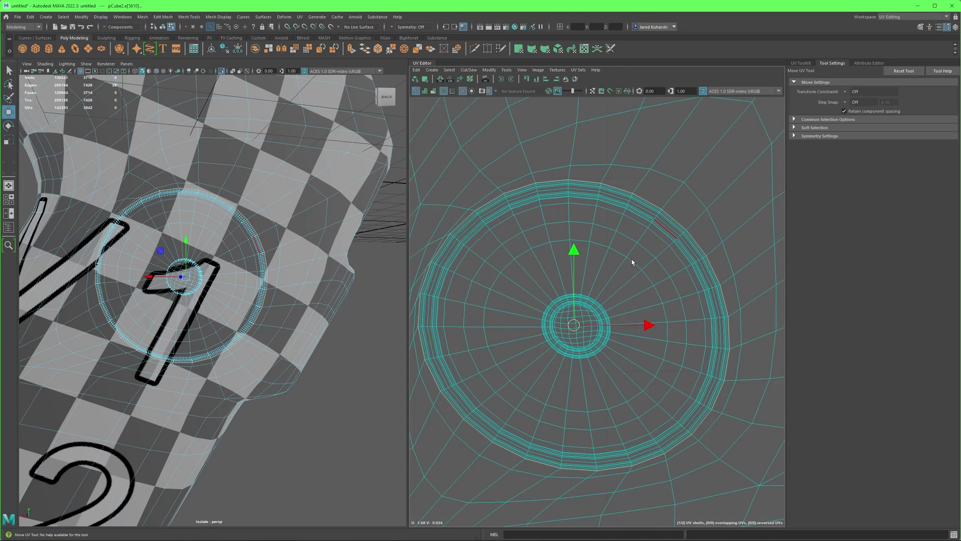
pyautogui.moveTo(667, 248)
pyautogui.keyDown('shift'); pyautogui.mouseDown(button='right')
pyautogui.moveTo(644, 259)
pyautogui.moveTo(675, 255)
pyautogui.mouseUp(button='right'); pyautogui.keyUp('shift')
# Select the detached large circular shell and move it horizontally outside the outer grip shell.
pyautogui.click(646, 268)
pyautogui.scroll(-1, 646, 269)
pyautogui.scroll(-4, 591, 276)
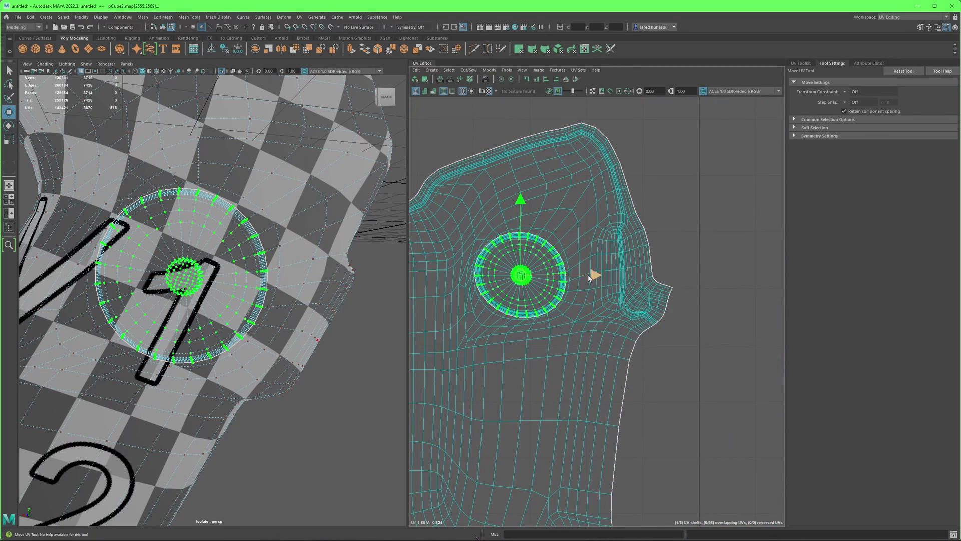
pyautogui.moveTo(592, 274); pyautogui.dragTo(895, 262)
pyautogui.scroll(-3, 603, 285)
# Cut the UVs along the edge loop around the small round detail on the opposite half of the outer shell.
pyautogui.keyDown('alt'); pyautogui.moveTo(519, 275); pyautogui.dragTo(633, 281, button='middle'); pyautogui.keyUp('alt')
pyautogui.scroll(6, 524, 277)
pyautogui.keyDown('alt'); pyautogui.moveTo(506, 356); pyautogui.dragTo(588, 308, button='middle'); pyautogui.keyUp('alt')
pyautogui.scroll(3, 575, 321)
pyautogui.moveTo(554, 316); pyautogui.dragTo(478, 308, button='right')
pyautogui.scroll(1, 516, 304)
pyautogui.click(514, 303)
pyautogui.moveTo(558, 286); pyautogui.dragTo(588, 286, button='right')
# Move the small circular shell horizontally out of the grip shell, placing it beside the large circular shell.
pyautogui.scroll(-10, 588, 286)
pyautogui.keyDown('alt'); pyautogui.moveTo(720, 302); pyautogui.dragTo(607, 302, button='middle'); pyautogui.keyUp('alt')
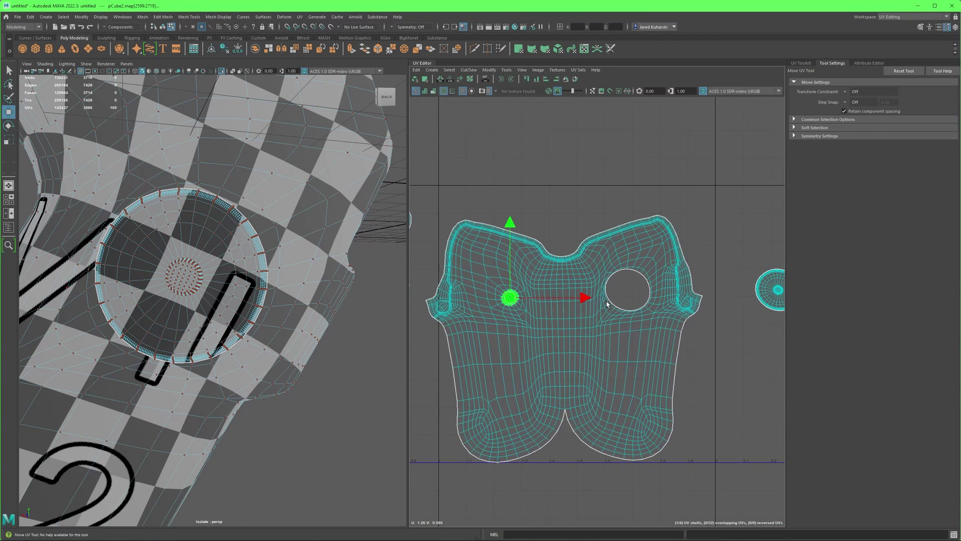
pyautogui.moveTo(586, 298); pyautogui.dragTo(820, 311)
pyautogui.click(577, 251)
# Select the outer grip shell with its two circular holes and unfold it.
pyautogui.scroll(4, 570, 261)
pyautogui.scroll(-4, 561, 295)
pyautogui.moveTo(566, 308)
pyautogui.mouseDown(button='right')
pyautogui.moveTo(579, 309)
pyautogui.moveTo(549, 304)
pyautogui.mouseUp(button='right')
pyautogui.doubleClick(579, 309)
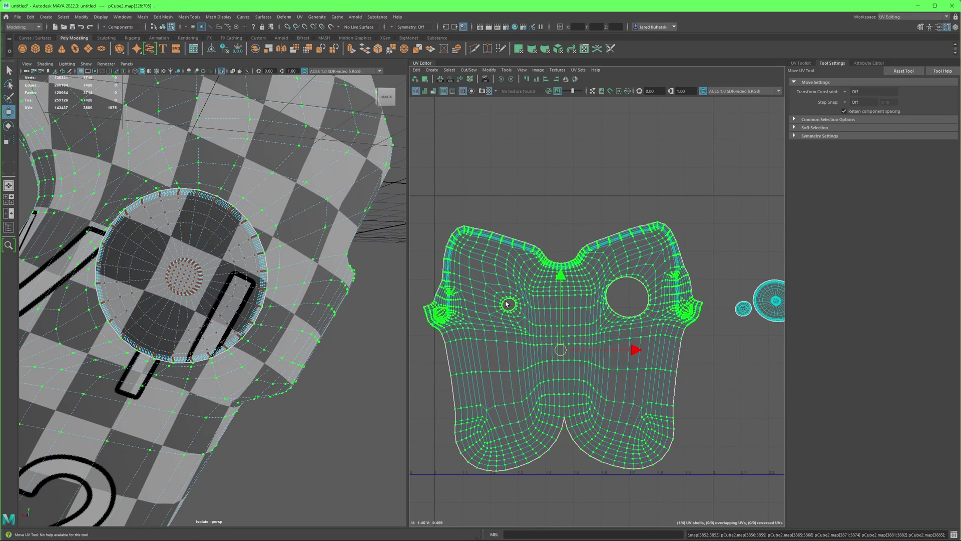
pyautogui.keyDown('shift'); pyautogui.moveTo(618, 339); pyautogui.dragTo(605, 314, button='right'); pyautogui.keyUp('shift')
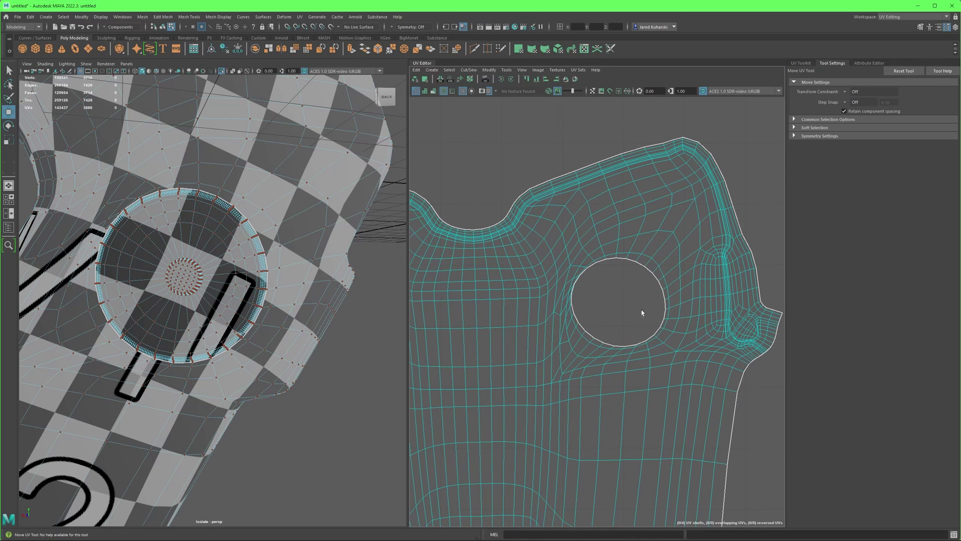
# Brush the upper middle of the two-holed outer grip shell with the Optimize UV tool.
pyautogui.scroll(-5, 575, 325)
pyautogui.scroll(2, 566, 316)
pyautogui.scroll(-3, 566, 315)
pyautogui.scroll(3, 590, 310)
pyautogui.keyDown('alt'); pyautogui.moveTo(611, 306); pyautogui.dragTo(657, 308, button='middle'); pyautogui.keyUp('alt')
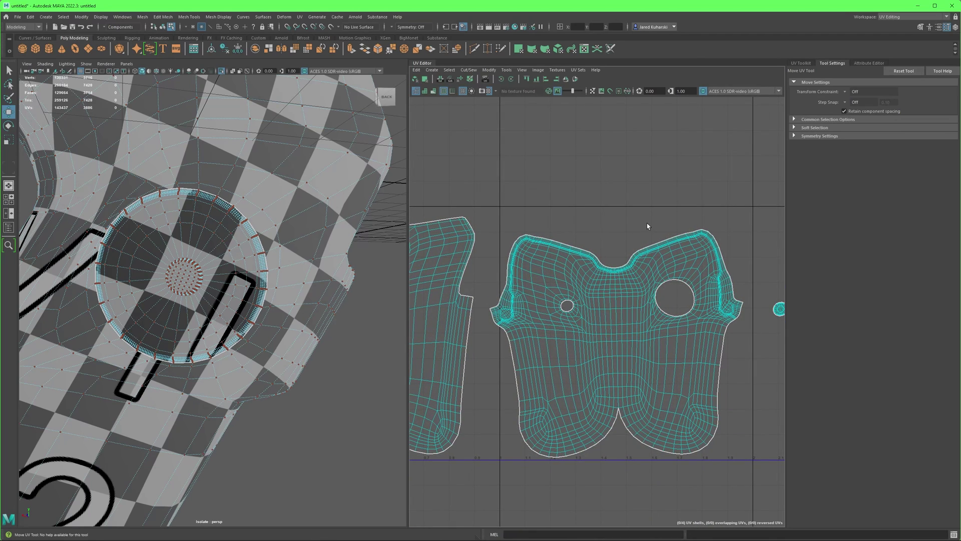
pyautogui.click(507, 70)
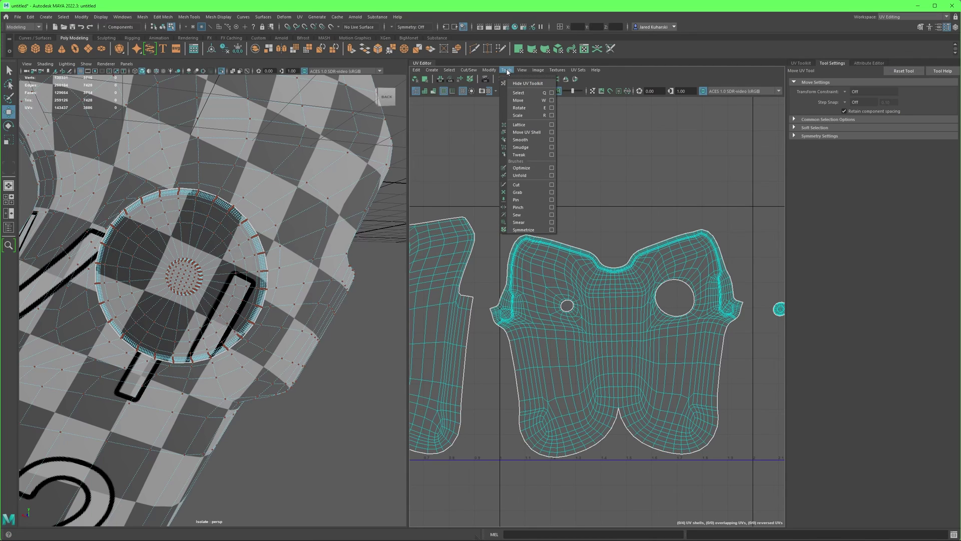
pyautogui.click(522, 168)
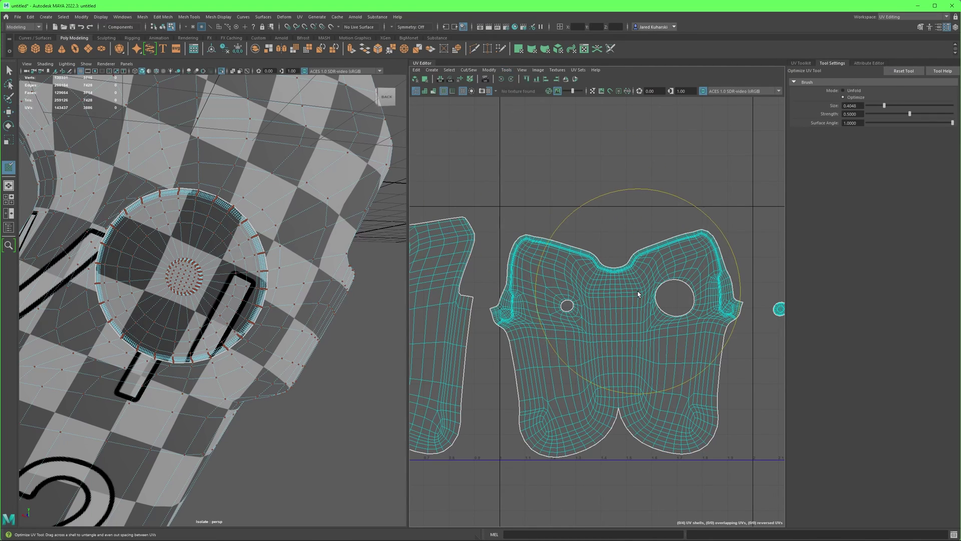
pyautogui.moveTo(645, 297)
pyautogui.mouseDown()
pyautogui.moveTo(641, 325)
pyautogui.moveTo(575, 300)
pyautogui.moveTo(623, 299)
pyautogui.moveTo(656, 284)
pyautogui.mouseUp()
pyautogui.keyDown('alt'); pyautogui.moveTo(656, 284); pyautogui.dragTo(616, 276, button='middle'); pyautogui.keyUp('alt')
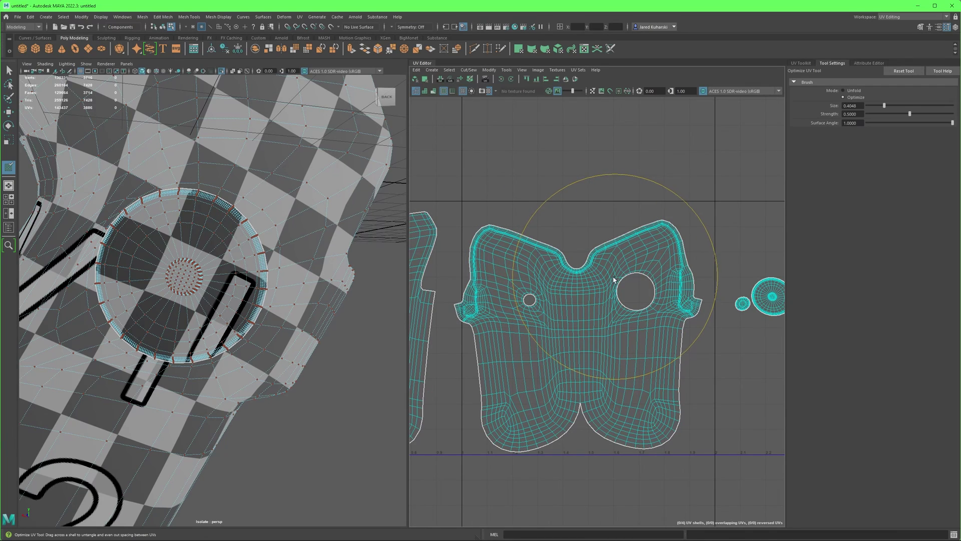
pyautogui.moveTo(604, 279)
pyautogui.mouseDown()
pyautogui.moveTo(653, 287)
pyautogui.moveTo(564, 274)
pyautogui.moveTo(633, 272)
pyautogui.moveTo(595, 272)
pyautogui.moveTo(610, 272)
pyautogui.mouseUp()
# Optimize the lower lobes and middle of the outer grip shell with the brush while the distortion display is on.
pyautogui.click(434, 91)
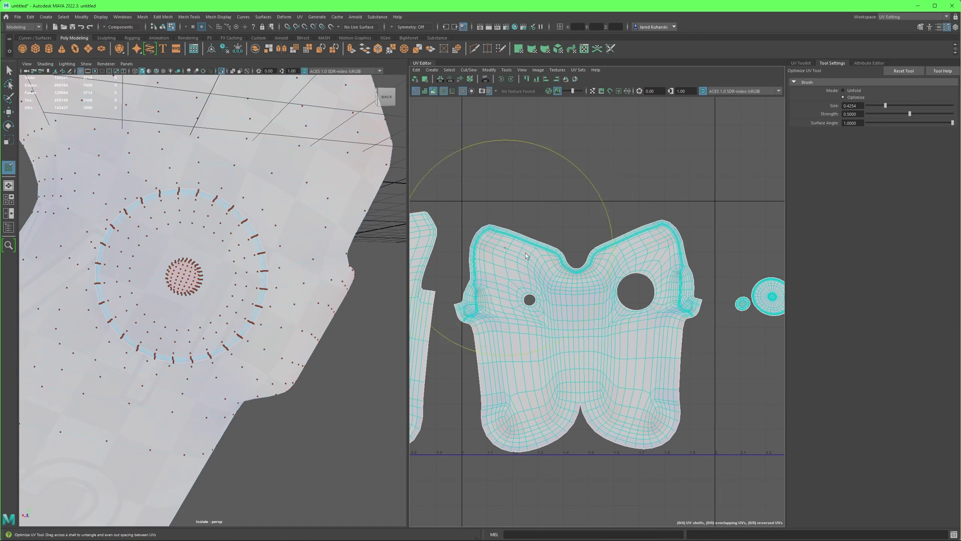
pyautogui.moveTo(624, 382); pyautogui.dragTo(642, 410)
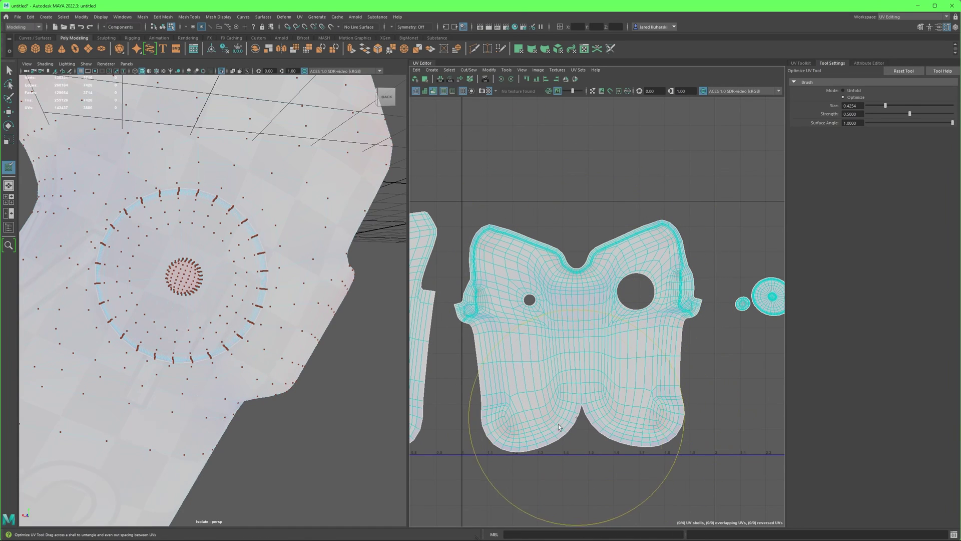
pyautogui.moveTo(554, 428)
pyautogui.mouseDown()
pyautogui.moveTo(511, 415)
pyautogui.moveTo(546, 328)
pyautogui.moveTo(642, 286)
pyautogui.mouseUp()
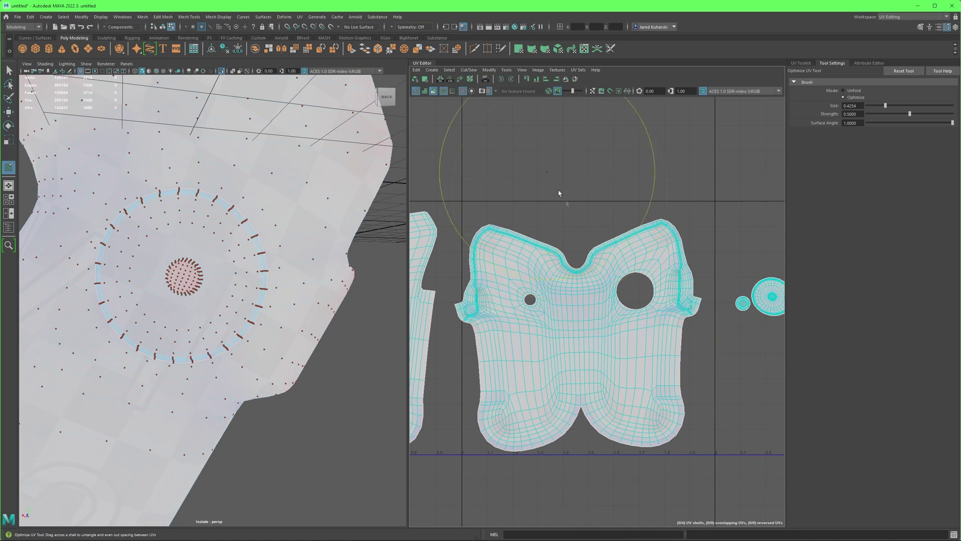
pyautogui.scroll(-1, 569, 263)
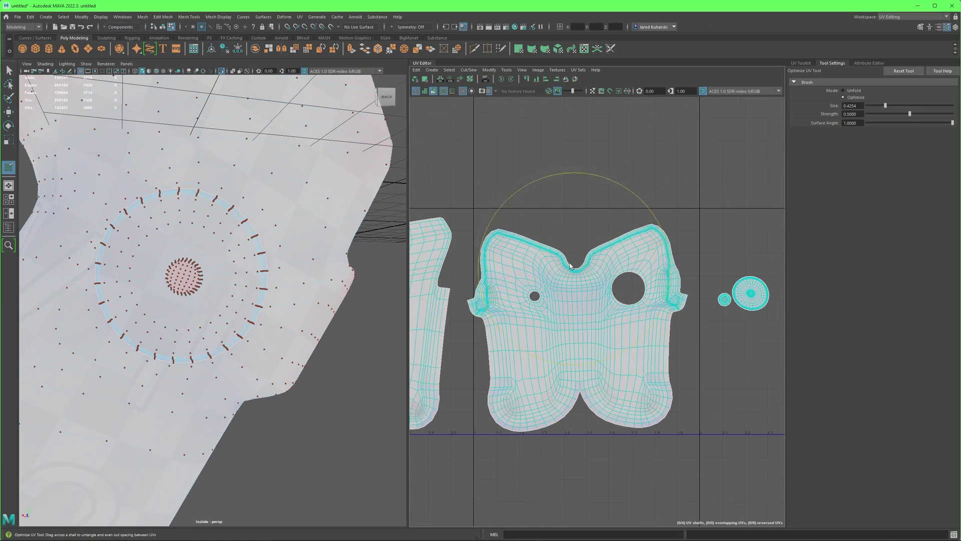
pyautogui.click(434, 92)
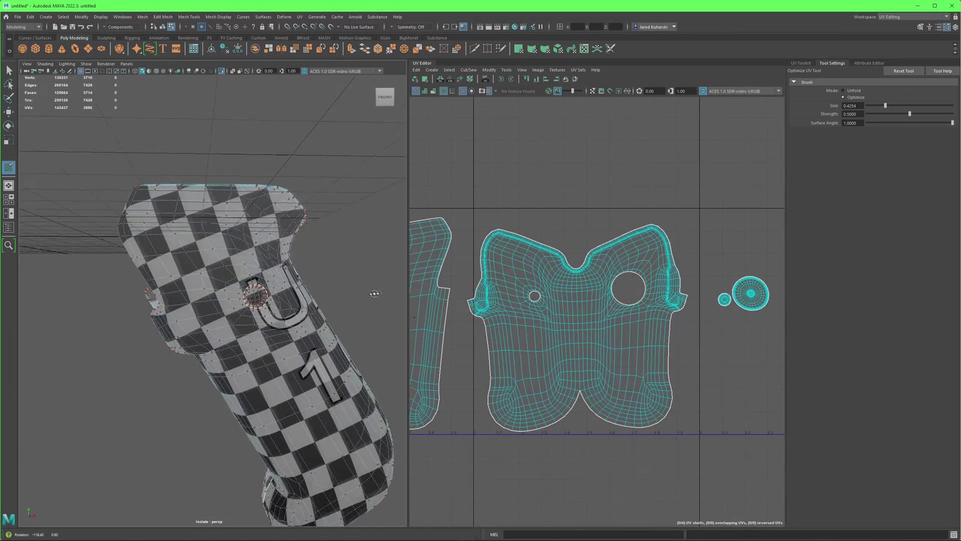
# Inspect the checker pattern on the grip and examine the small round detail in the UV distortion display.
pyautogui.keyDown('alt'); pyautogui.moveTo(374, 294); pyautogui.dragTo(388, 292); pyautogui.keyUp('alt')
pyautogui.keyDown('alt'); pyautogui.moveTo(313, 302); pyautogui.dragTo(302, 301); pyautogui.keyUp('alt')
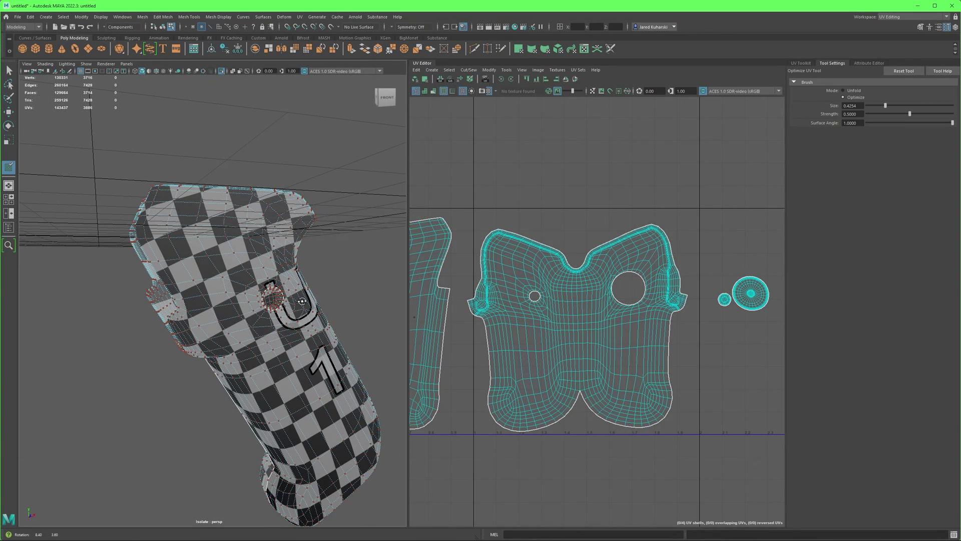
pyautogui.keyDown('alt'); pyautogui.moveTo(613, 321); pyautogui.dragTo(486, 325, button='middle'); pyautogui.keyUp('alt')
pyautogui.press('w')
pyautogui.scroll(5, 596, 312)
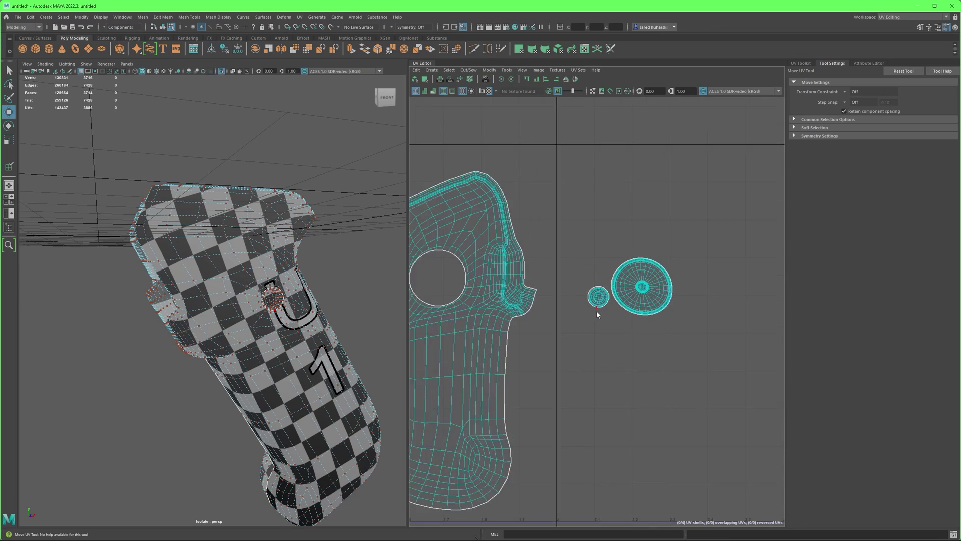
pyautogui.scroll(4, 316, 276)
pyautogui.scroll(3, 316, 276)
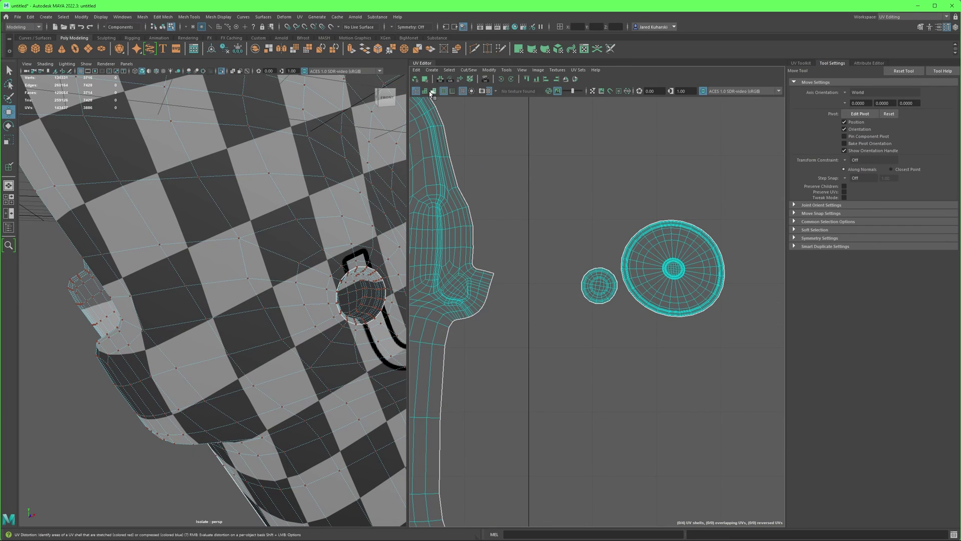
pyautogui.click(433, 91)
pyautogui.keyDown('alt'); pyautogui.moveTo(349, 260); pyautogui.dragTo(216, 271, button='middle'); pyautogui.keyUp('alt')
pyautogui.scroll(4, 215, 271)
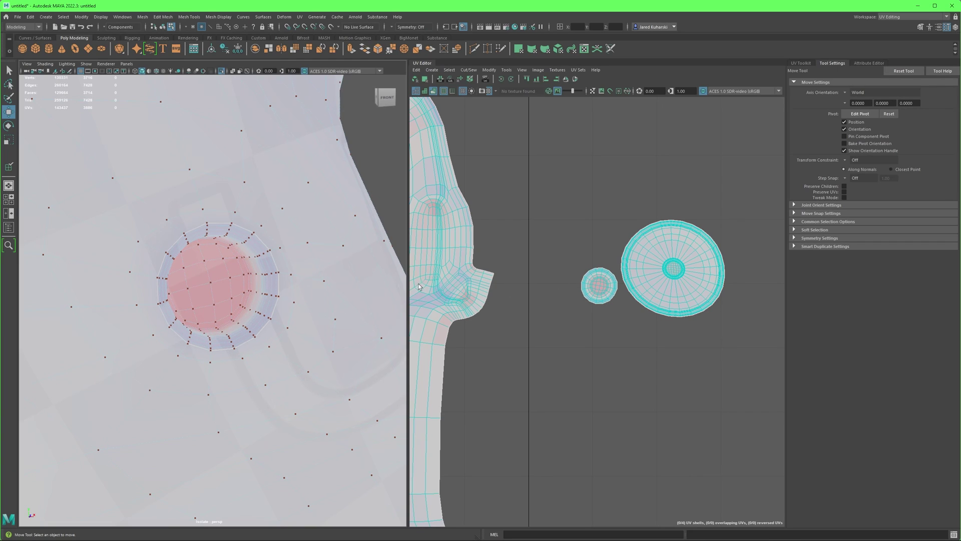
pyautogui.scroll(3, 601, 320)
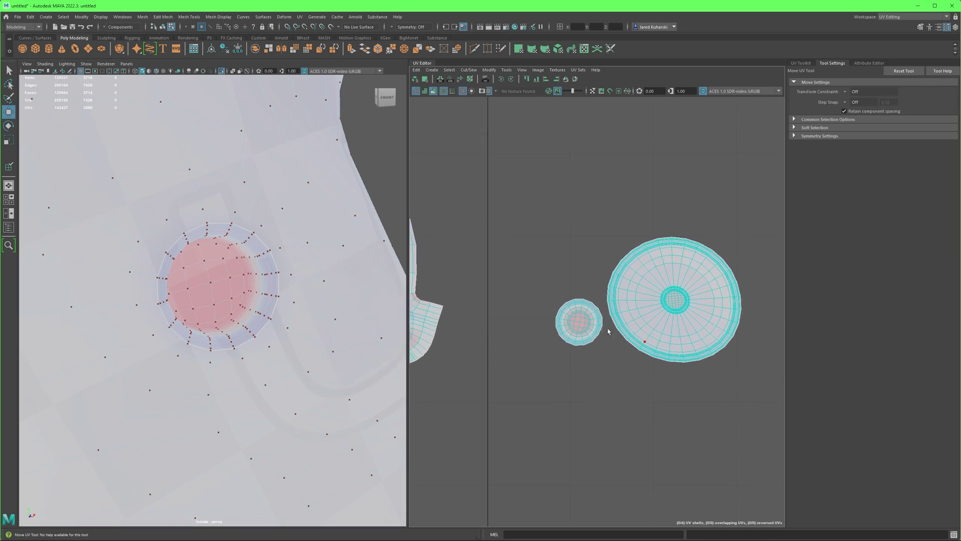
# Move the large circular shell up and away from the small circular shell.
pyautogui.click(691, 278)
pyautogui.scroll(-2, 687, 300)
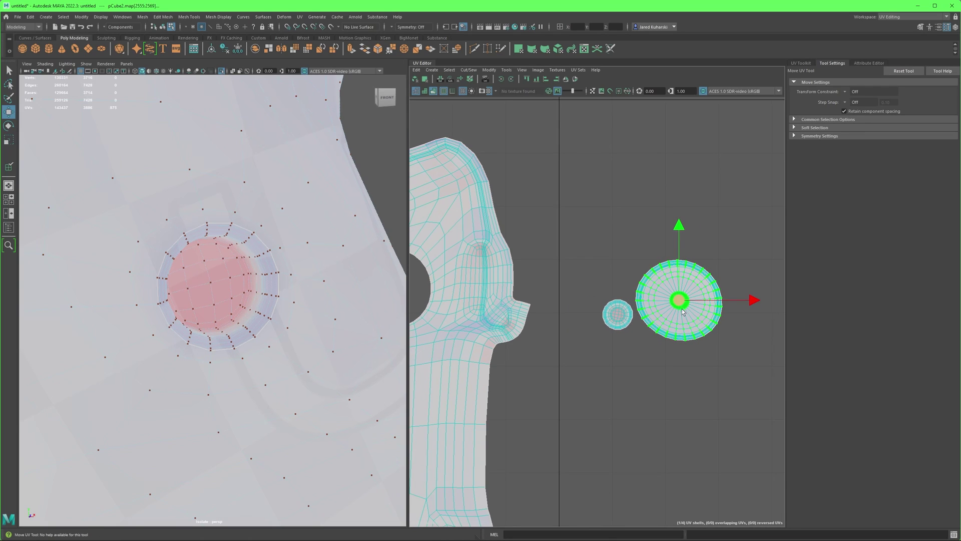
pyautogui.moveTo(684, 311); pyautogui.dragTo(610, 185)
pyautogui.scroll(2, 654, 307)
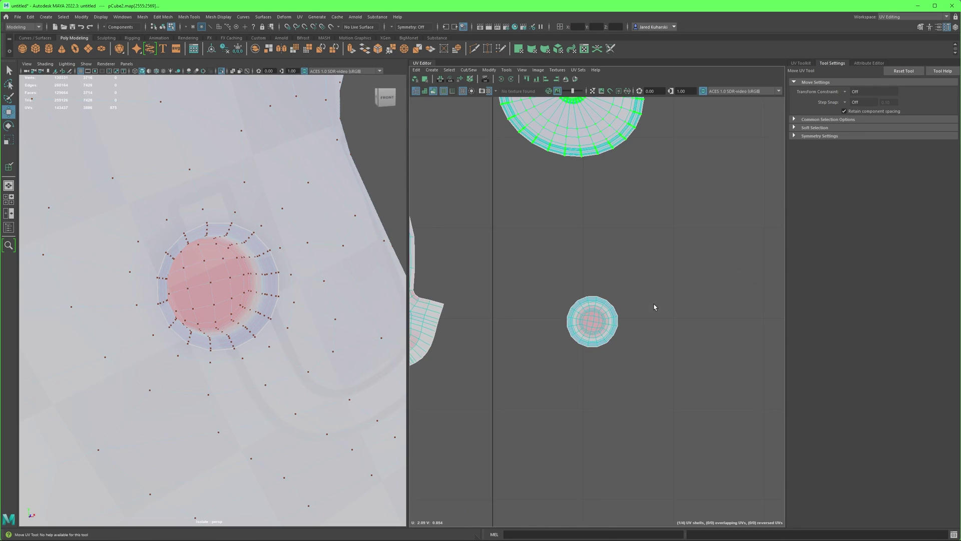
# Cut the UVs along the edge loop bordering the flat centre of the small circular shell.
pyautogui.scroll(4, 605, 319)
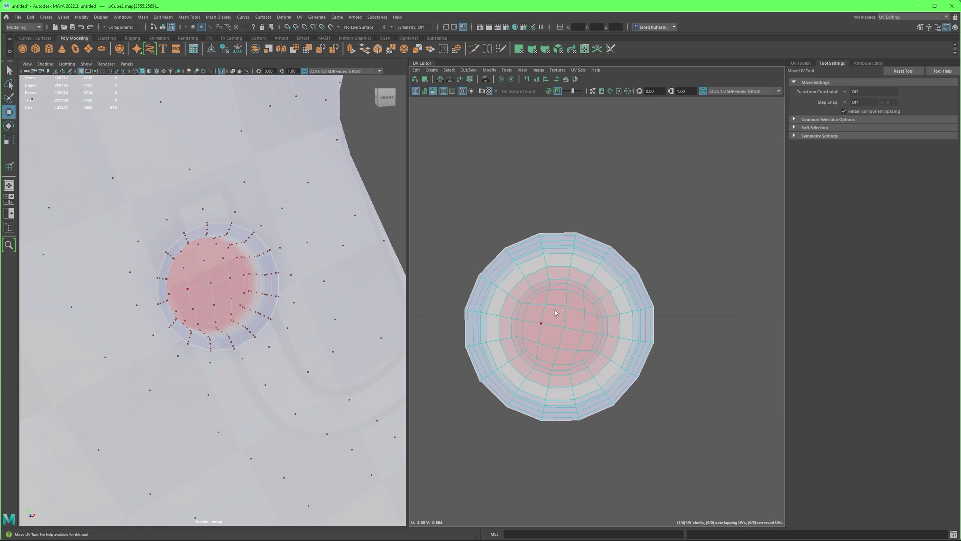
pyautogui.moveTo(562, 309); pyautogui.dragTo(554, 289, button='right')
pyautogui.doubleClick(555, 285)
pyautogui.keyDown('shift'); pyautogui.moveTo(579, 303); pyautogui.dragTo(544, 313, button='right'); pyautogui.keyUp('shift')
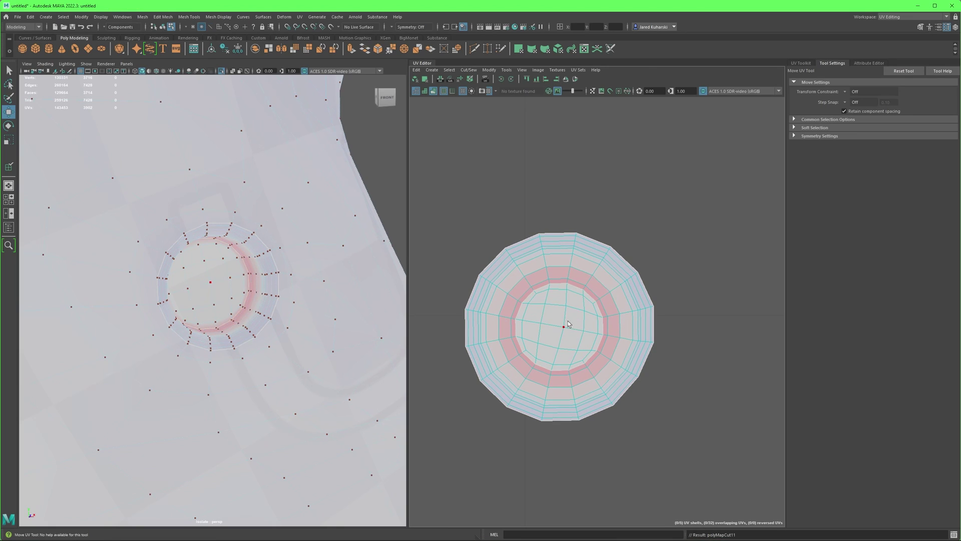
# Unfold the detached inner disc and move it outside the surrounding ring shell.
pyautogui.doubleClick(563, 318)
pyautogui.keyDown('shift'); pyautogui.moveTo(576, 318); pyautogui.dragTo(518, 319, button='right'); pyautogui.keyUp('shift')
pyautogui.moveTo(559, 326); pyautogui.dragTo(727, 282)
pyautogui.click(732, 377)
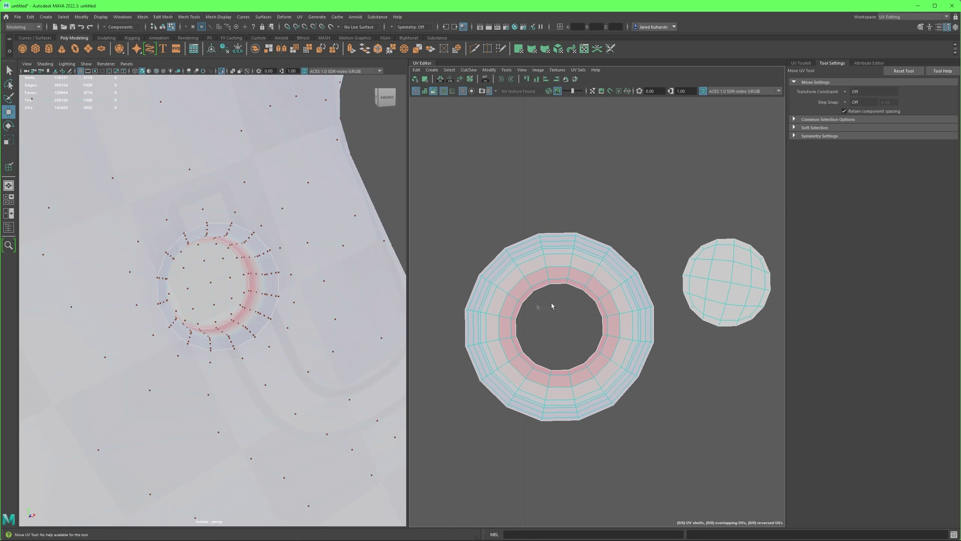
# Cut a radial seam across the small detail's ring shell so the ring can open.
pyautogui.keyDown('alt'); pyautogui.moveTo(340, 300); pyautogui.dragTo(359, 298); pyautogui.keyUp('alt')
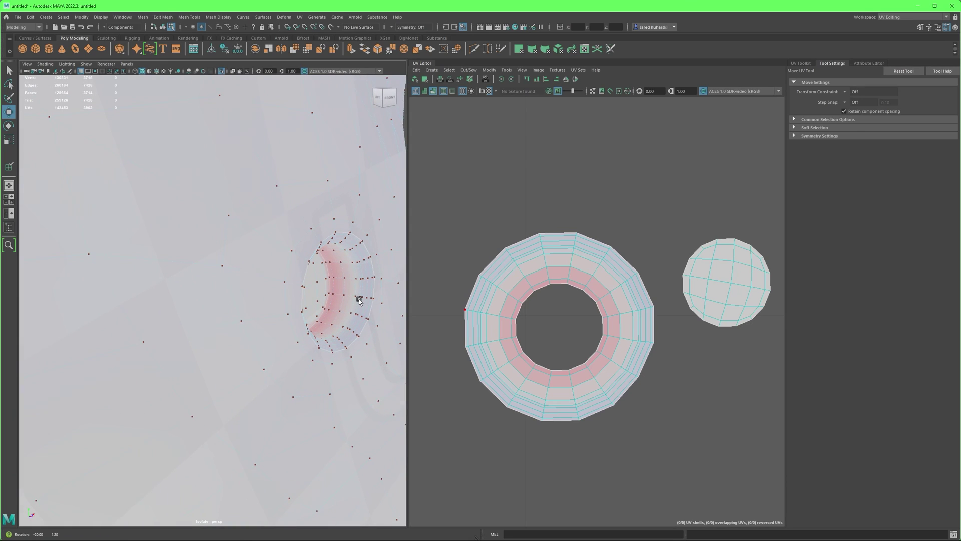
pyautogui.press('w')
pyautogui.scroll(3, 359, 300)
pyautogui.keyDown('alt'); pyautogui.moveTo(378, 293); pyautogui.dragTo(326, 301, button='middle'); pyautogui.keyUp('alt')
pyautogui.moveTo(326, 301); pyautogui.dragTo(324, 279, button='right')
pyautogui.doubleClick(319, 270)
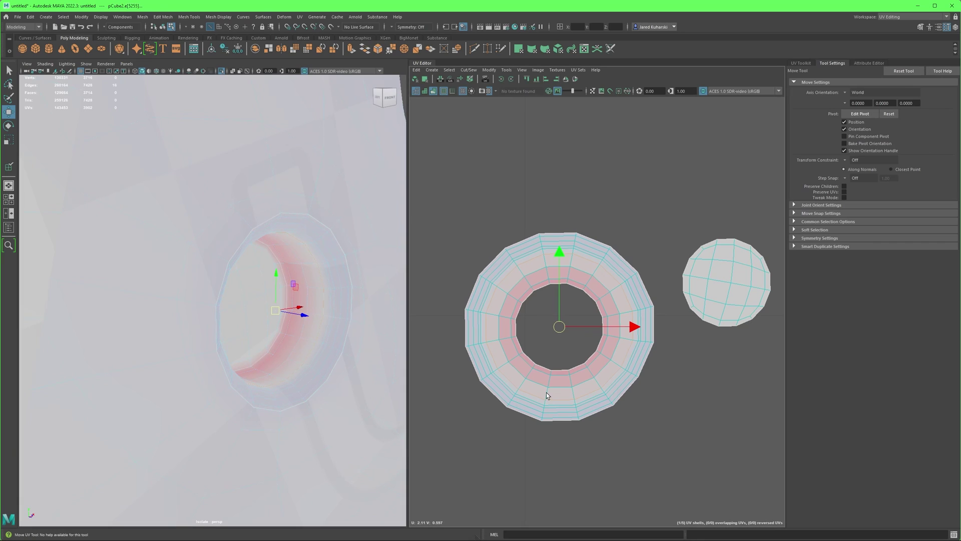
pyautogui.click(570, 381)
pyautogui.keyDown('shift'); pyautogui.moveTo(570, 383); pyautogui.dragTo(526, 384, button='right'); pyautogui.keyUp('shift')
pyautogui.moveTo(615, 319); pyautogui.dragTo(521, 299, button='right')
pyautogui.doubleClick(645, 323)
pyautogui.click(534, 324)
pyautogui.moveTo(555, 356); pyautogui.dragTo(524, 369, button='right')
pyautogui.click(572, 349)
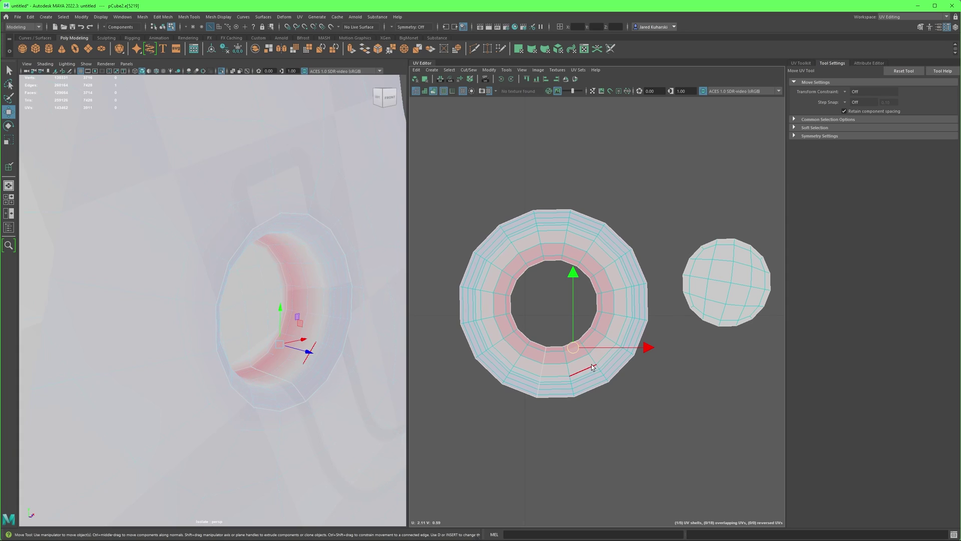
# Unfold the ring shell into an open arc and move it below the inner disc shell.
pyautogui.press('F9')
pyautogui.doubleClick(626, 353)
pyautogui.keyDown('shift'); pyautogui.moveTo(626, 354); pyautogui.dragTo(547, 352, button='right'); pyautogui.keyUp('shift')
pyautogui.scroll(-3, 604, 368)
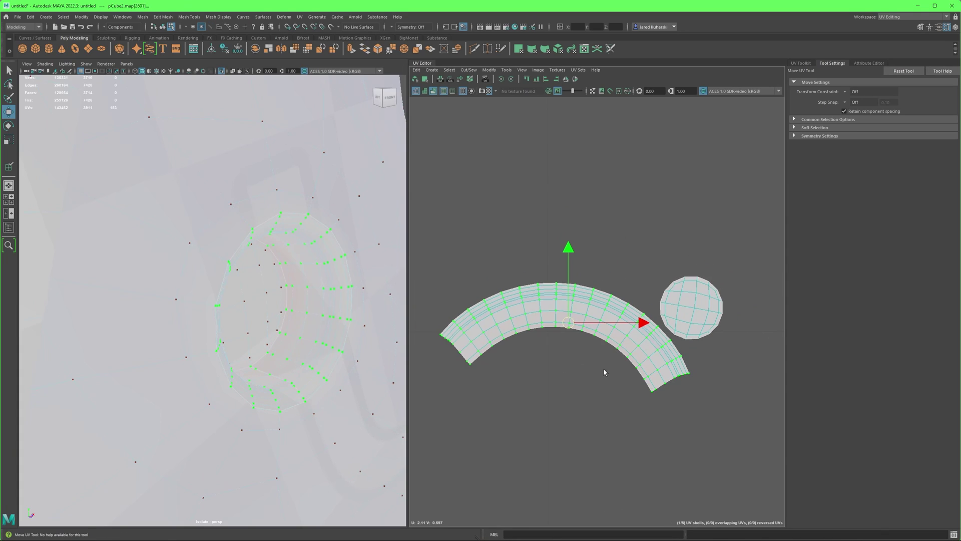
pyautogui.moveTo(566, 321); pyautogui.dragTo(658, 400)
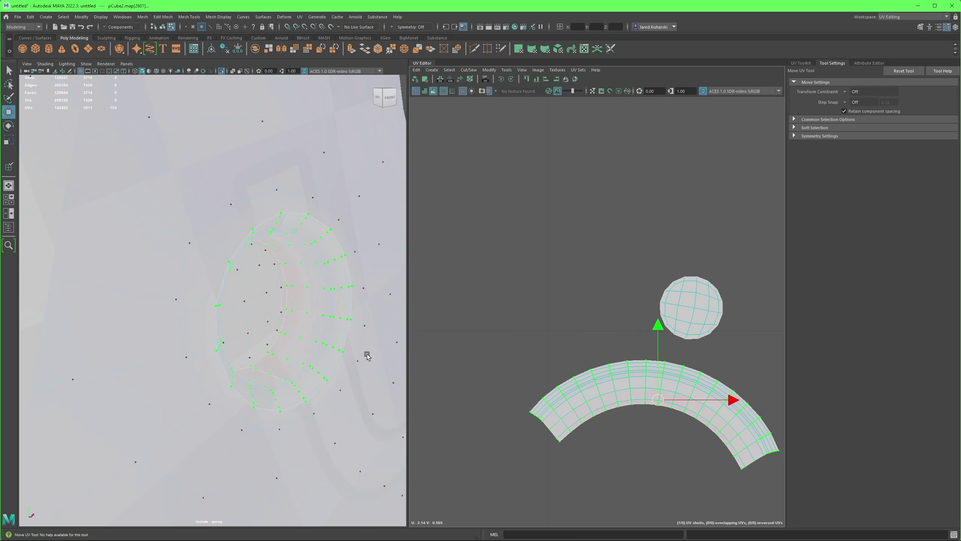
pyautogui.keyDown('alt'); pyautogui.moveTo(367, 355); pyautogui.dragTo(260, 355); pyautogui.keyUp('alt')
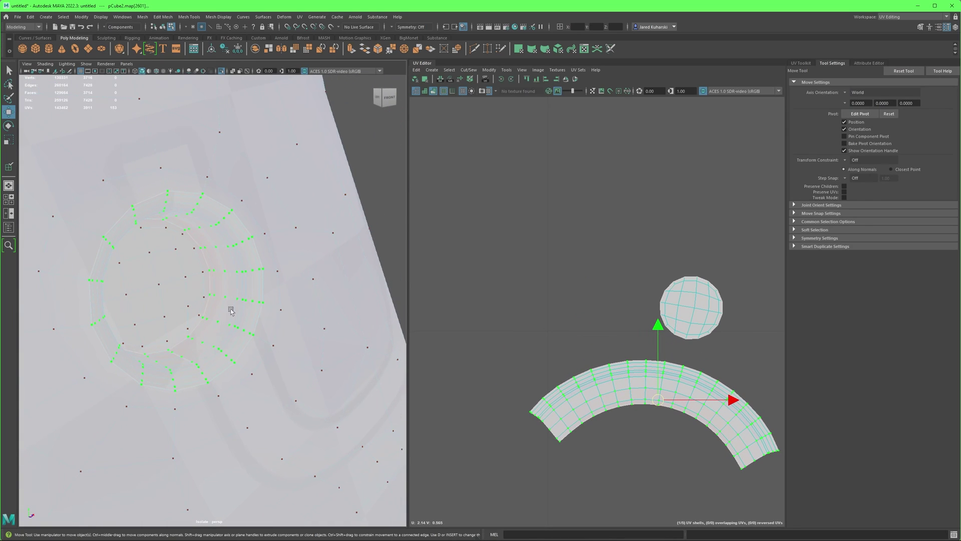
pyautogui.keyDown('alt'); pyautogui.moveTo(540, 331); pyautogui.dragTo(508, 293, button='middle'); pyautogui.keyUp('alt')
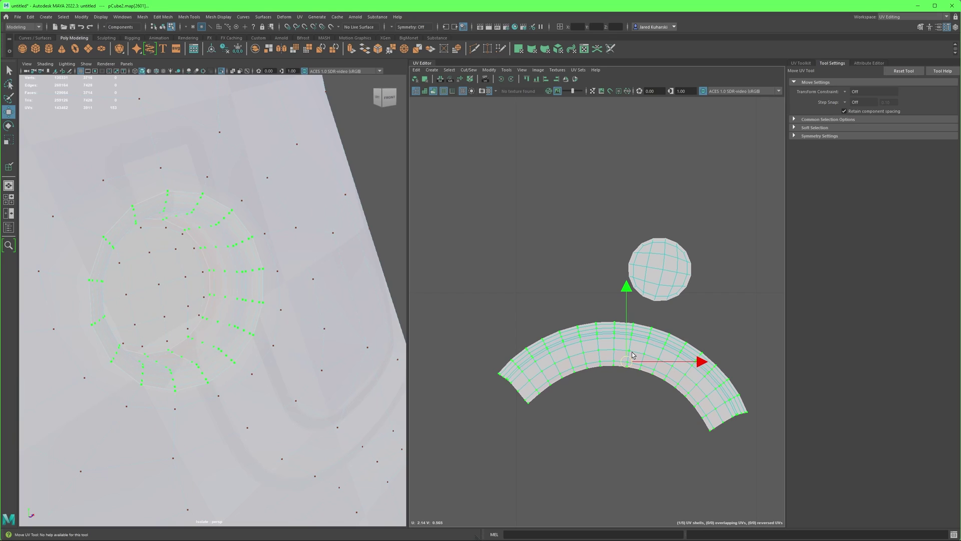
# Try to straighten the UVs of the arc-shaped shell.
pyautogui.keyDown('shift'); pyautogui.moveTo(607, 356); pyautogui.dragTo(670, 341, button='right'); pyautogui.keyUp('shift')
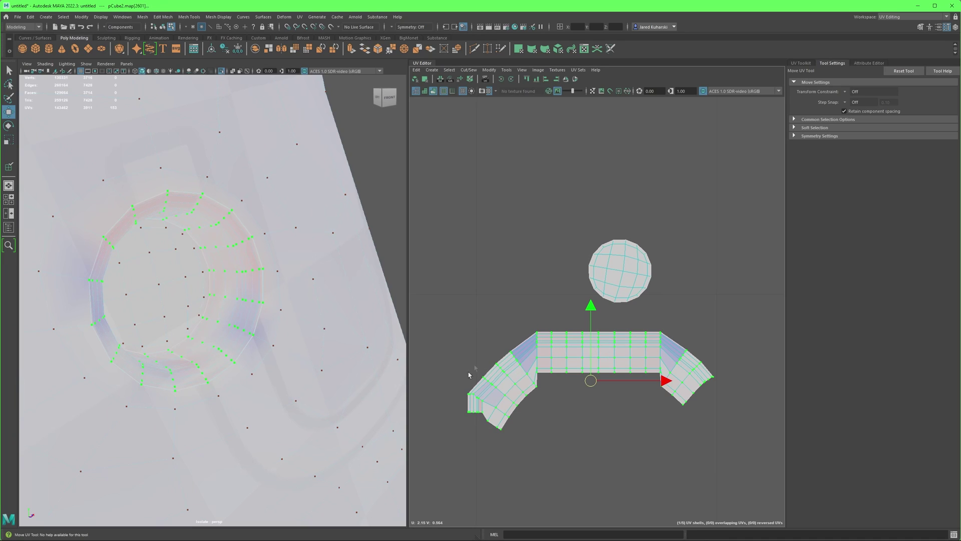
pyautogui.hotkey('ctrl', 'z')
pyautogui.keyDown('alt'); pyautogui.moveTo(613, 391); pyautogui.dragTo(627, 395, button='middle'); pyautogui.keyUp('alt')
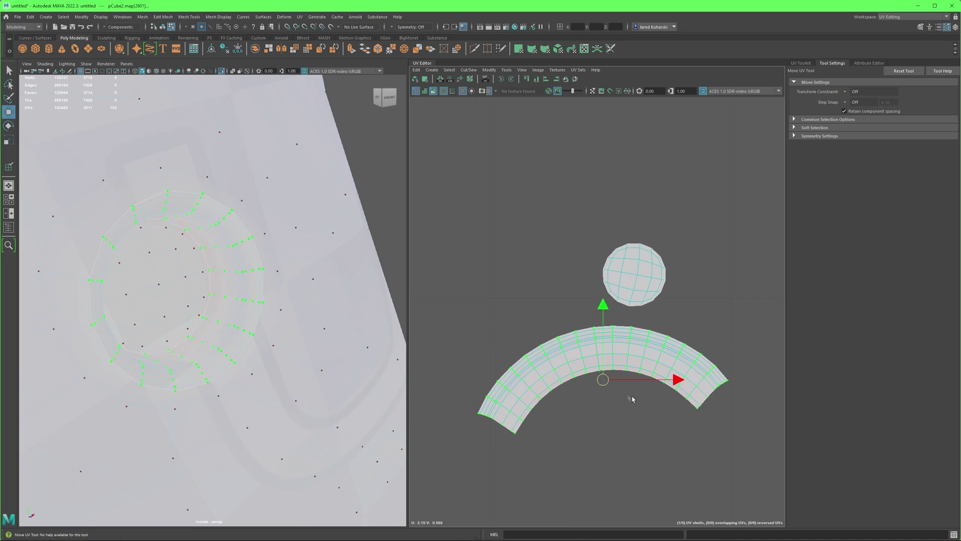
# Rotate the UVs in the left part of the arc shell and raise them to flatten its curve.
pyautogui.moveTo(602, 380); pyautogui.dragTo(615, 388)
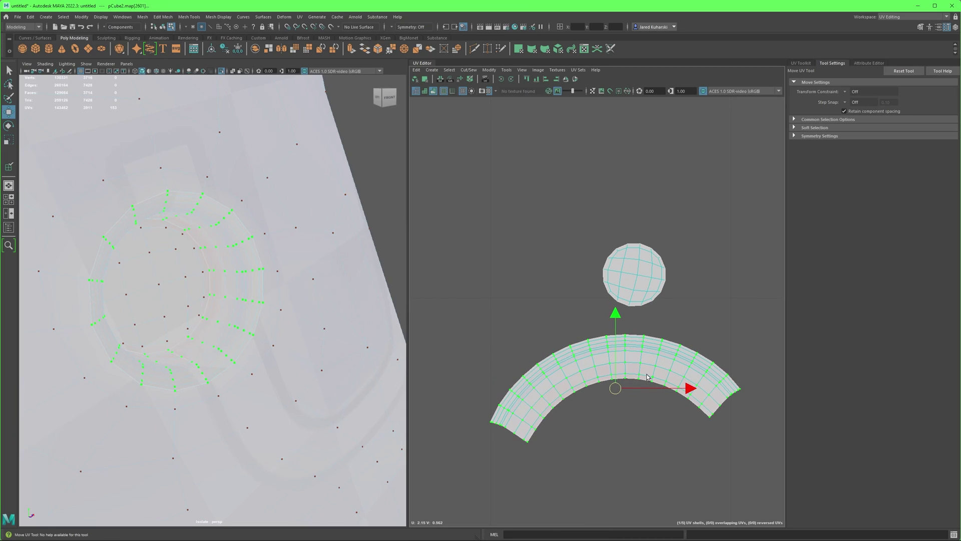
pyautogui.rightClick(604, 372)
pyautogui.moveTo(466, 325); pyautogui.dragTo(603, 458)
pyautogui.press('e')
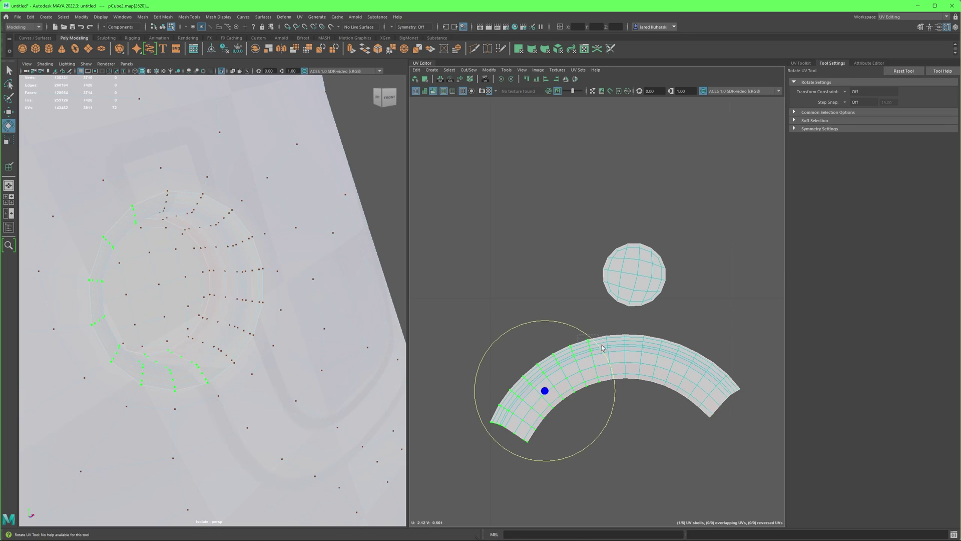
pyautogui.moveTo(604, 349); pyautogui.dragTo(603, 360)
pyautogui.hotkey('ctrl', 'z')
pyautogui.click(577, 330)
pyautogui.hotkey('ctrl', 'z')
pyautogui.press('w')
pyautogui.moveTo(544, 390); pyautogui.dragTo(534, 357)
# Rotate the UVs at the right end of the arc shell and raise them level with the rest.
pyautogui.moveTo(652, 334); pyautogui.dragTo(782, 448)
pyautogui.press('e')
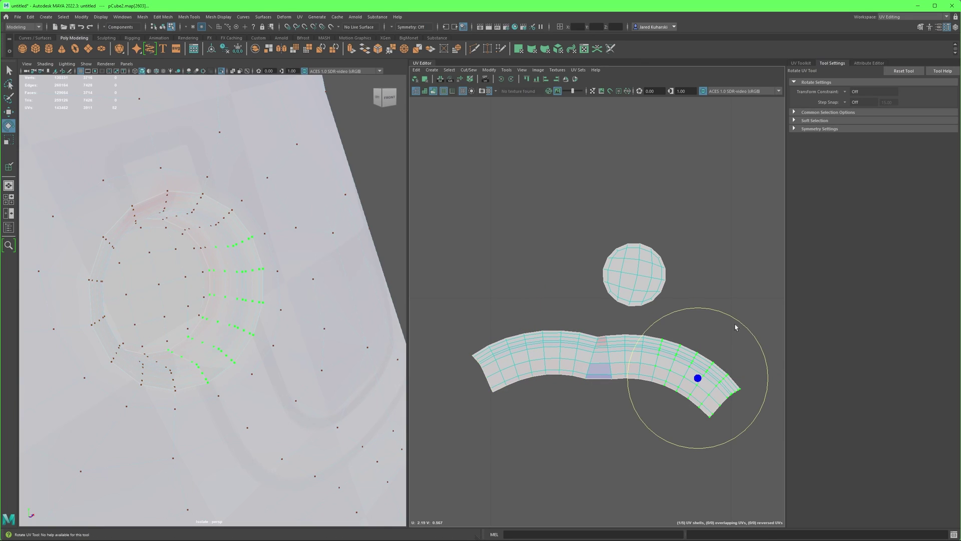
pyautogui.moveTo(736, 326); pyautogui.dragTo(704, 314)
pyautogui.press('w')
pyautogui.moveTo(694, 377); pyautogui.dragTo(701, 348)
pyautogui.keyDown('alt'); pyautogui.moveTo(665, 364); pyautogui.dragTo(661, 371, button='middle'); pyautogui.keyUp('alt')
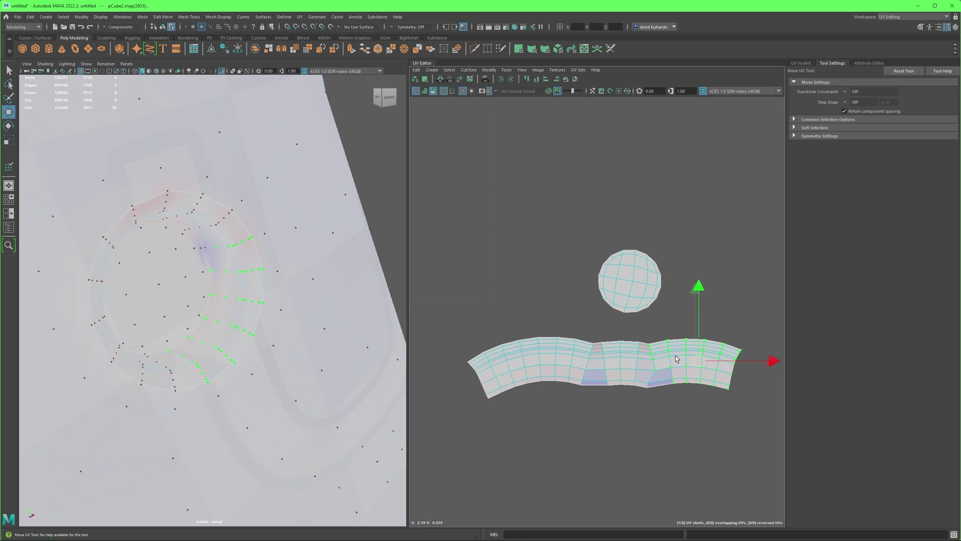
# Straighten the UVs of the whole flattened arc shell into a rectangular strip.
pyautogui.doubleClick(676, 359)
pyautogui.keyDown('shift'); pyautogui.rightClick(682, 356); pyautogui.keyUp('shift')
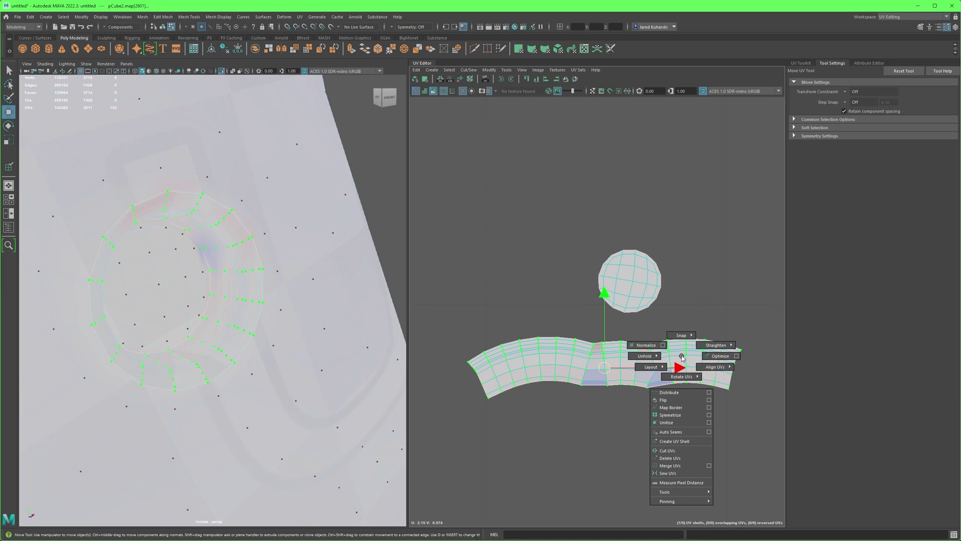
pyautogui.keyDown('shift'); pyautogui.moveTo(682, 356); pyautogui.dragTo(709, 323, button='right'); pyautogui.keyUp('shift')
# Flatten the jagged end columns of the strip by scaling their UVs horizontally, and optimize the shell.
pyautogui.moveTo(444, 337); pyautogui.dragTo(487, 397)
pyautogui.click(465, 331)
pyautogui.press('r')
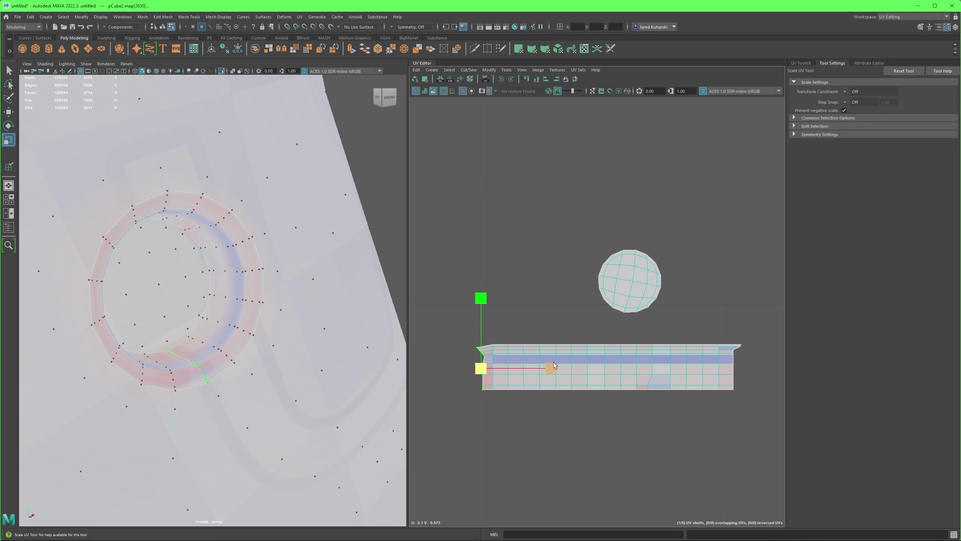
pyautogui.moveTo(728, 332); pyautogui.dragTo(778, 413)
pyautogui.keyDown('shift'); pyautogui.moveTo(689, 367); pyautogui.dragTo(756, 371, button='right'); pyautogui.keyUp('shift')
pyautogui.click(722, 343)
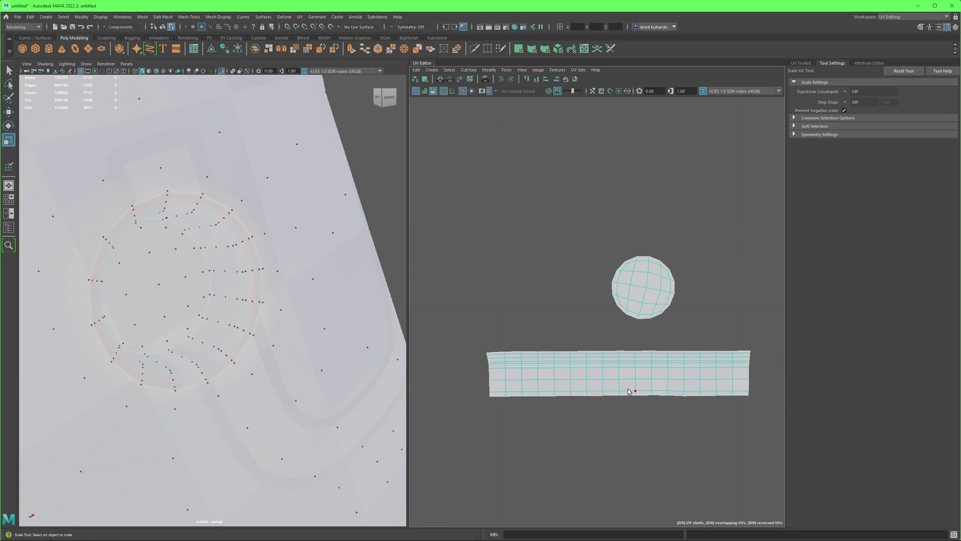
# Return to object mode and reselect the pistol grip mesh.
pyautogui.moveTo(225, 317); pyautogui.dragTo(279, 313, button='right')
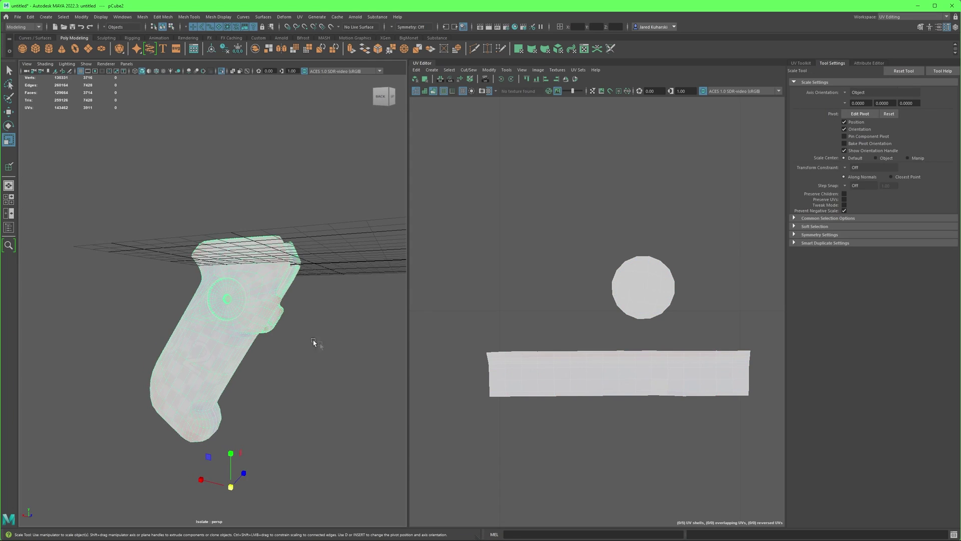
pyautogui.scroll(2, 295, 335)
pyautogui.scroll(-2, 499, 350)
pyautogui.keyDown('alt'); pyautogui.moveTo(275, 326); pyautogui.dragTo(240, 333, button='middle'); pyautogui.keyUp('alt')
pyautogui.keyDown('alt'); pyautogui.moveTo(240, 332); pyautogui.dragTo(283, 325); pyautogui.keyUp('alt')
pyautogui.click(341, 328)
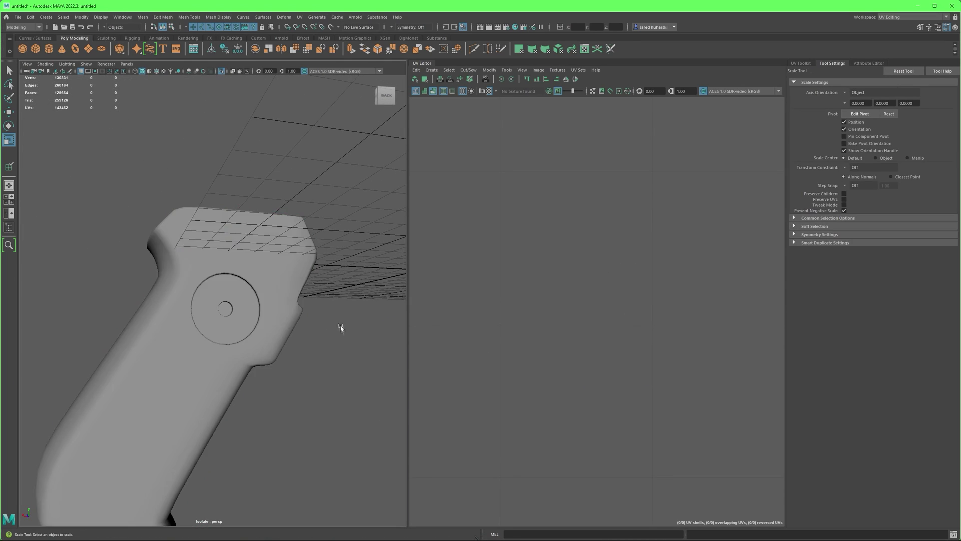
pyautogui.click(274, 328)
# Select the whole UV shell of the grip's large round detail and unfold it to reduce its distortion.
pyautogui.scroll(5, 584, 389)
pyautogui.keyDown('alt'); pyautogui.moveTo(585, 336); pyautogui.dragTo(647, 315, button='middle'); pyautogui.keyUp('alt')
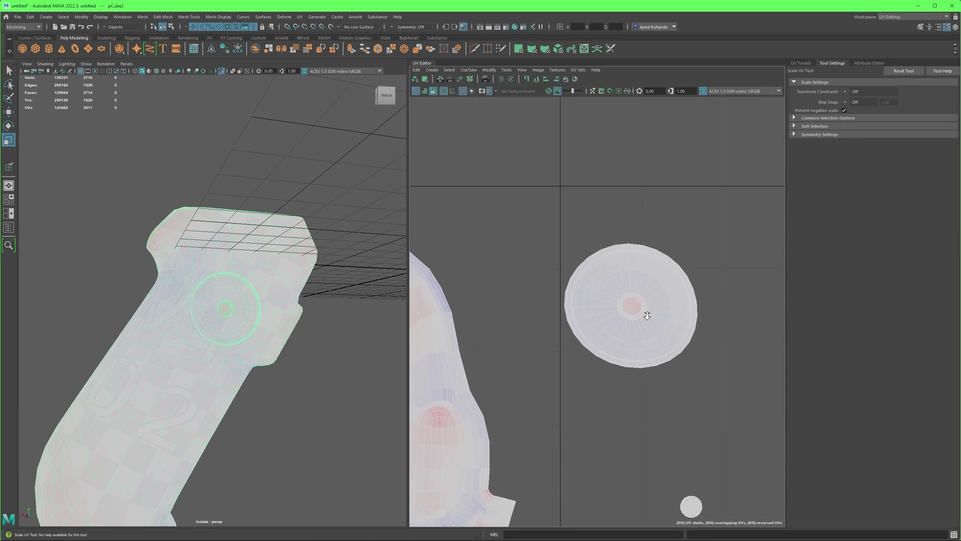
pyautogui.scroll(2, 647, 315)
pyautogui.scroll(2, 623, 314)
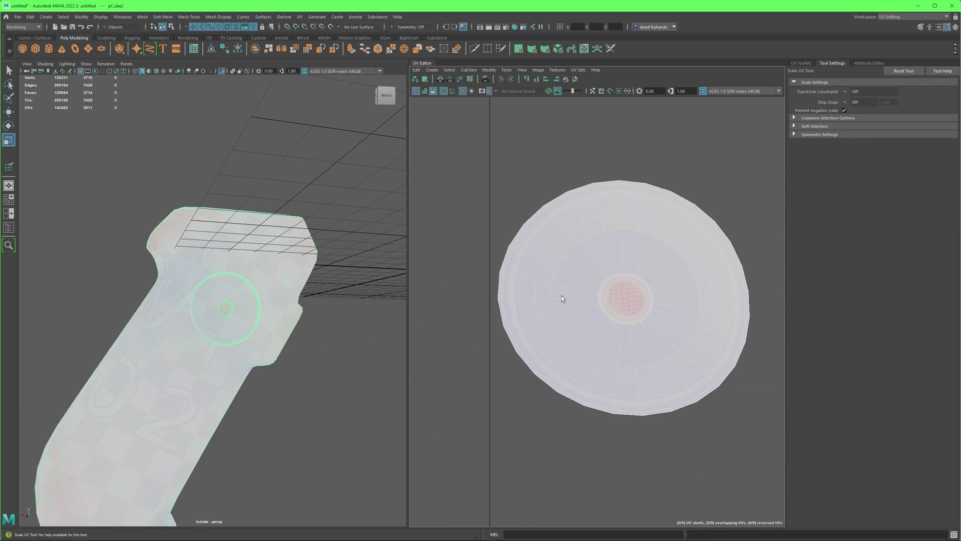
pyautogui.moveTo(681, 295); pyautogui.dragTo(634, 271, button='right')
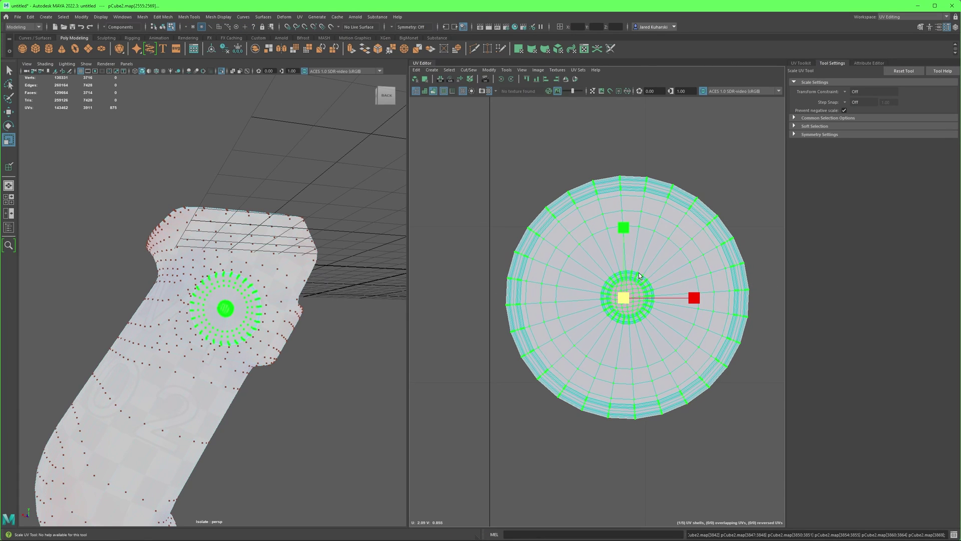
pyautogui.click(706, 405)
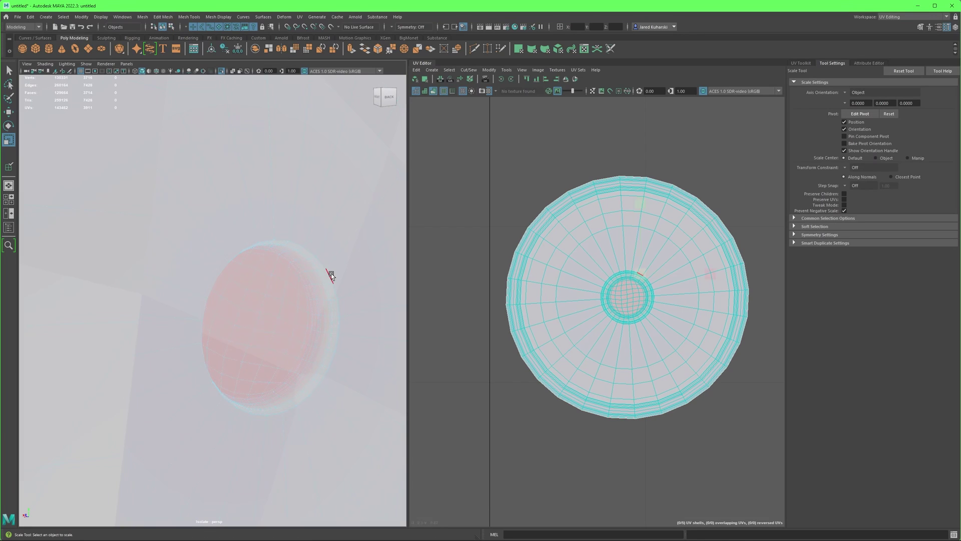
# Cut the UVs along the edge loop around the disc's central recess and move the small disc shell out of the ring.
pyautogui.doubleClick(328, 274)
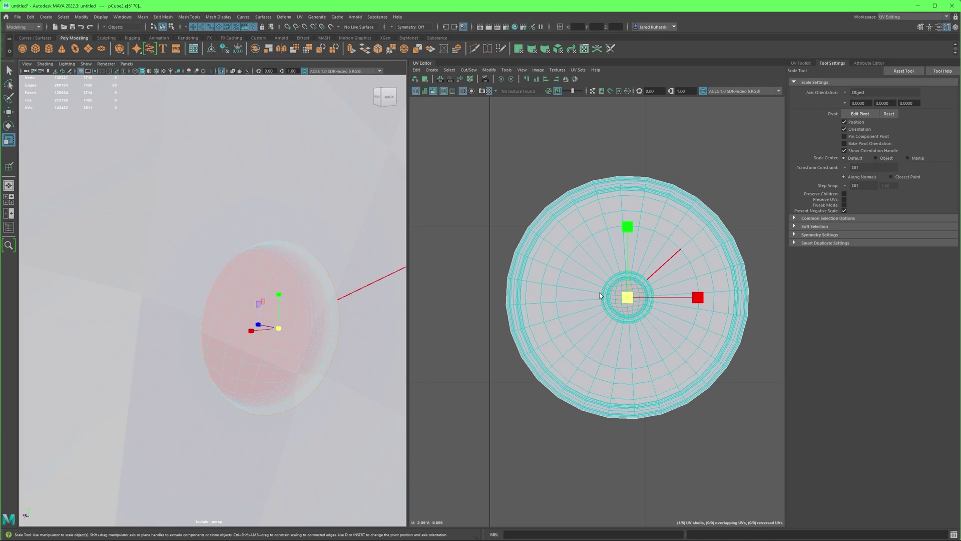
pyautogui.moveTo(600, 293)
pyautogui.keyDown('shift'); pyautogui.mouseDown(button='right')
pyautogui.moveTo(584, 309)
pyautogui.moveTo(560, 310)
pyautogui.moveTo(625, 302)
pyautogui.moveTo(592, 292)
pyautogui.mouseUp(button='right'); pyautogui.keyUp('shift')
pyautogui.click(619, 304)
pyautogui.press('w')
pyautogui.moveTo(627, 299); pyautogui.dragTo(766, 194)
# Unfold the separated small disc shell and the remaining large ring shell.
pyautogui.keyDown('alt'); pyautogui.moveTo(766, 194); pyautogui.dragTo(669, 232, button='middle'); pyautogui.keyUp('alt')
pyautogui.keyDown('shift'); pyautogui.moveTo(669, 232); pyautogui.dragTo(571, 239, button='right'); pyautogui.keyUp('shift')
pyautogui.click(607, 202)
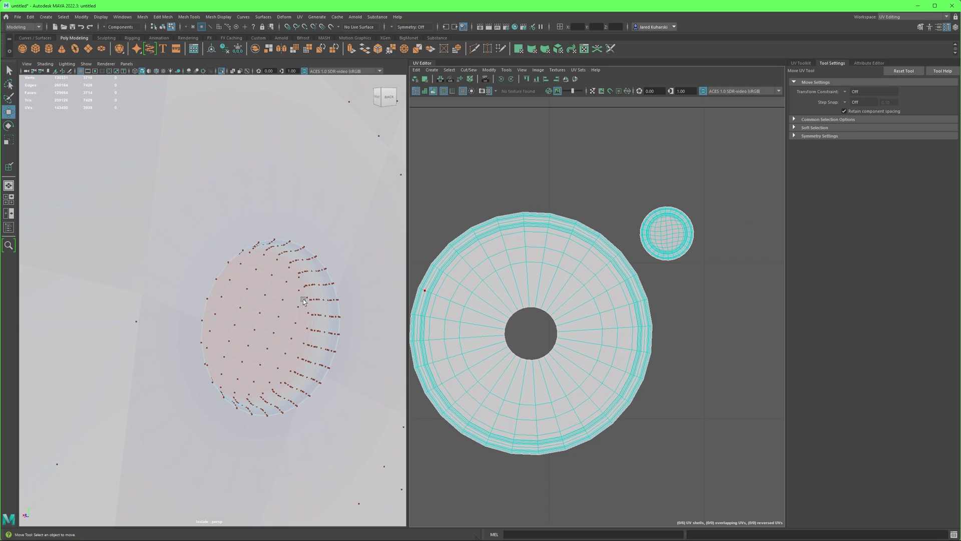
pyautogui.keyDown('alt'); pyautogui.moveTo(304, 299); pyautogui.dragTo(279, 295); pyautogui.keyUp('alt')
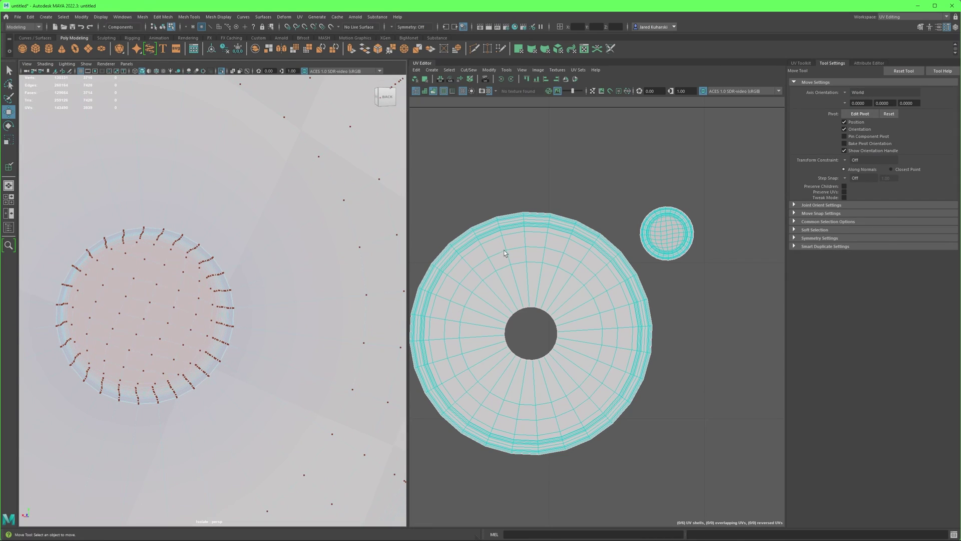
pyautogui.click(539, 240)
pyautogui.keyDown('shift'); pyautogui.moveTo(543, 236); pyautogui.dragTo(469, 241, button='right'); pyautogui.keyUp('shift')
pyautogui.click(499, 202)
pyautogui.keyDown('alt'); pyautogui.moveTo(283, 302); pyautogui.dragTo(307, 293); pyautogui.keyUp('alt')
pyautogui.press('w')
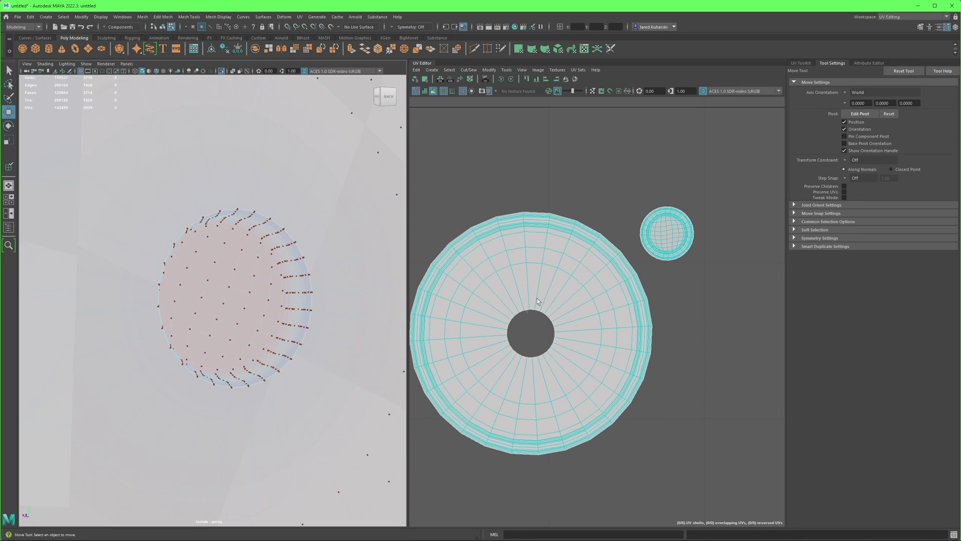
# Examine the checker pattern on the grip's small round recess and its rim with the distortion display turned off.
pyautogui.moveTo(498, 274); pyautogui.dragTo(498, 295, button='right')
pyautogui.doubleClick(522, 275)
pyautogui.press('f')
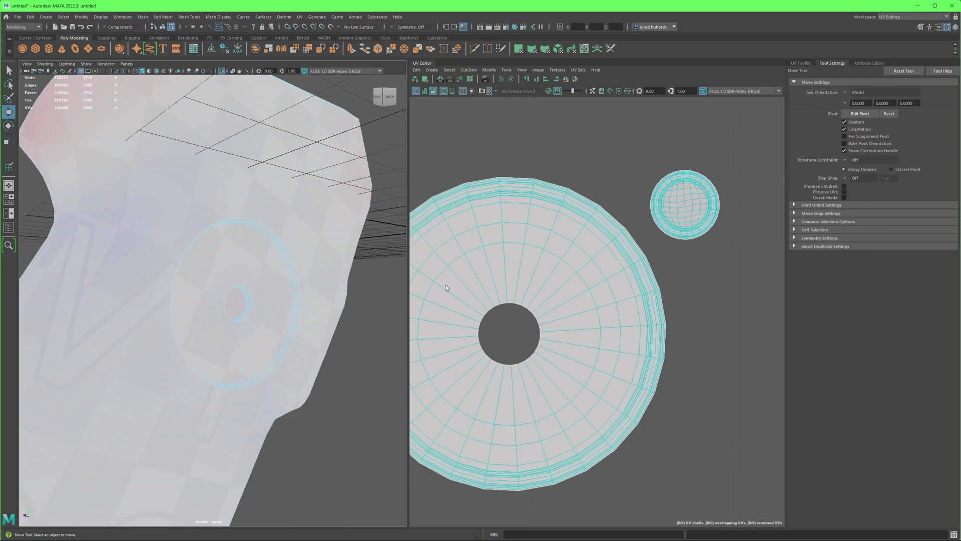
pyautogui.keyDown('alt'); pyautogui.moveTo(558, 260); pyautogui.dragTo(424, 300, button='middle'); pyautogui.keyUp('alt')
pyautogui.scroll(3, 571, 260)
pyautogui.scroll(2, 567, 260)
pyautogui.moveTo(565, 260); pyautogui.dragTo(564, 279, button='right')
pyautogui.doubleClick(559, 265)
pyautogui.keyDown('alt'); pyautogui.moveTo(231, 311); pyautogui.dragTo(247, 314); pyautogui.keyUp('alt')
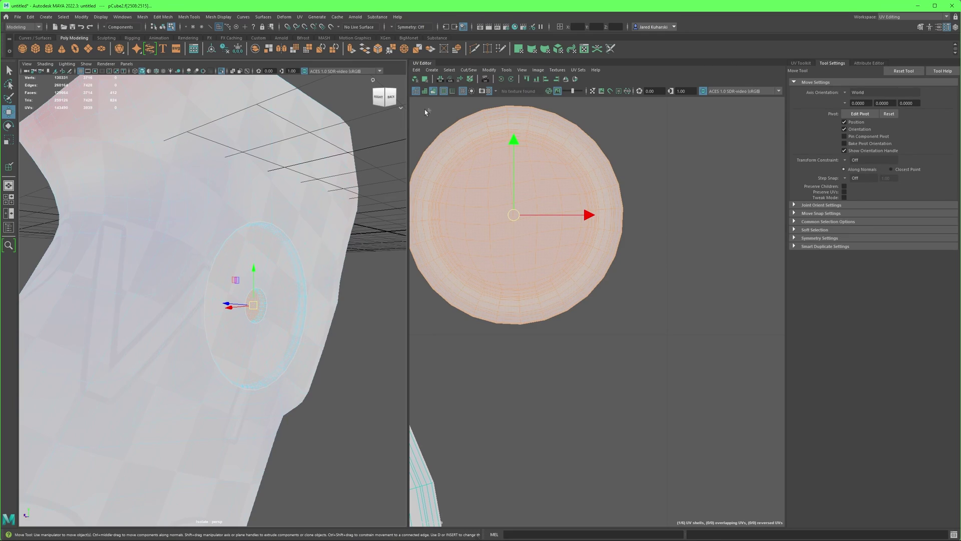
pyautogui.click(434, 92)
pyautogui.scroll(5, 272, 299)
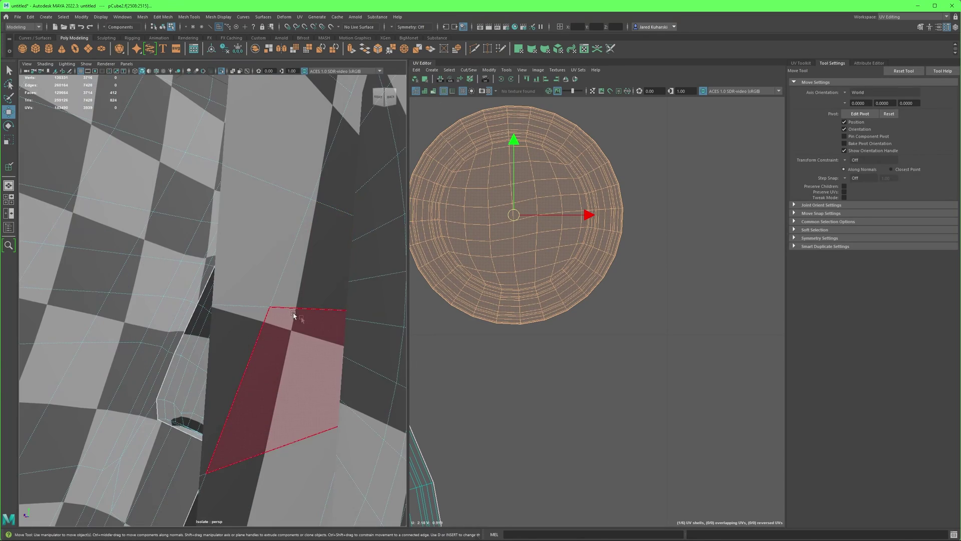
pyautogui.keyDown('alt'); pyautogui.moveTo(270, 320); pyautogui.dragTo(211, 285, button='right'); pyautogui.keyUp('alt')
pyautogui.keyDown('alt'); pyautogui.moveTo(210, 285); pyautogui.dragTo(225, 313); pyautogui.keyUp('alt')
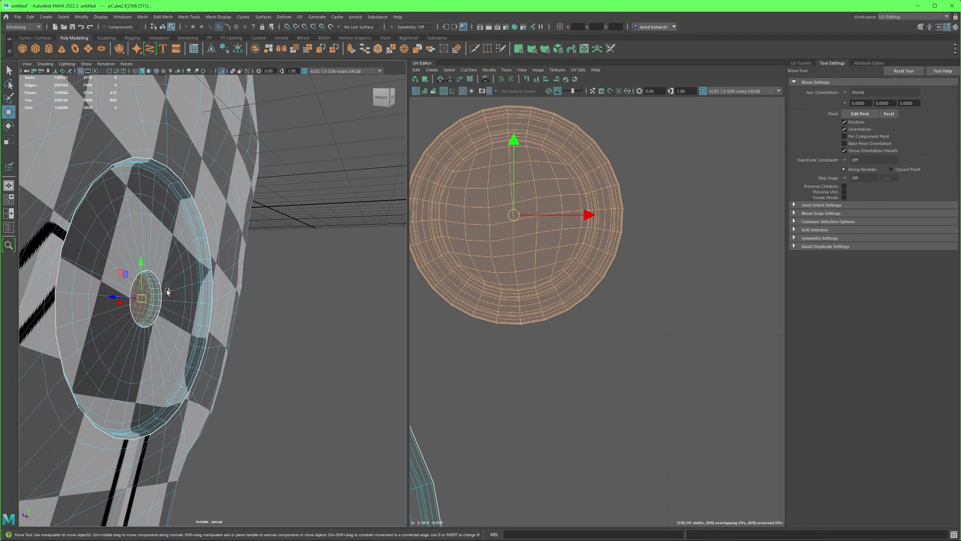
pyautogui.keyDown('alt'); pyautogui.moveTo(180, 274); pyautogui.dragTo(212, 281); pyautogui.keyUp('alt')
pyautogui.keyDown('alt'); pyautogui.moveTo(212, 281); pyautogui.dragTo(182, 341, button='right'); pyautogui.keyUp('alt')
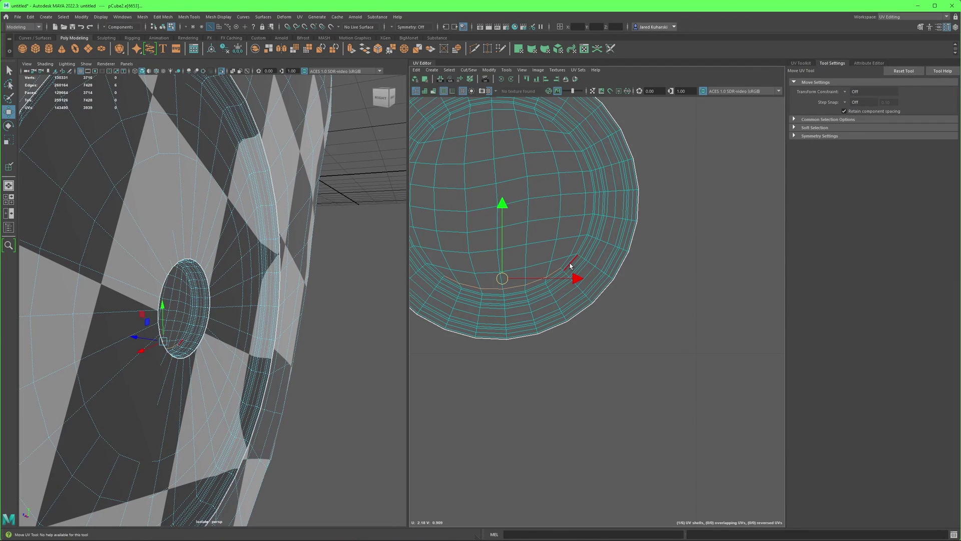
# Cut the small disc shell along its inner edge loop, move the cap out beside the ring, and restore the distortion display.
pyautogui.doubleClick(570, 265)
pyautogui.keyDown('shift'); pyautogui.moveTo(587, 239); pyautogui.dragTo(495, 223, button='right'); pyautogui.keyUp('shift')
pyautogui.click(538, 225)
pyautogui.scroll(-2, 495, 227)
pyautogui.moveTo(498, 225); pyautogui.dragTo(702, 227)
pyautogui.keyDown('alt'); pyautogui.moveTo(205, 289); pyautogui.dragTo(200, 289); pyautogui.keyUp('alt')
pyautogui.click(433, 92)
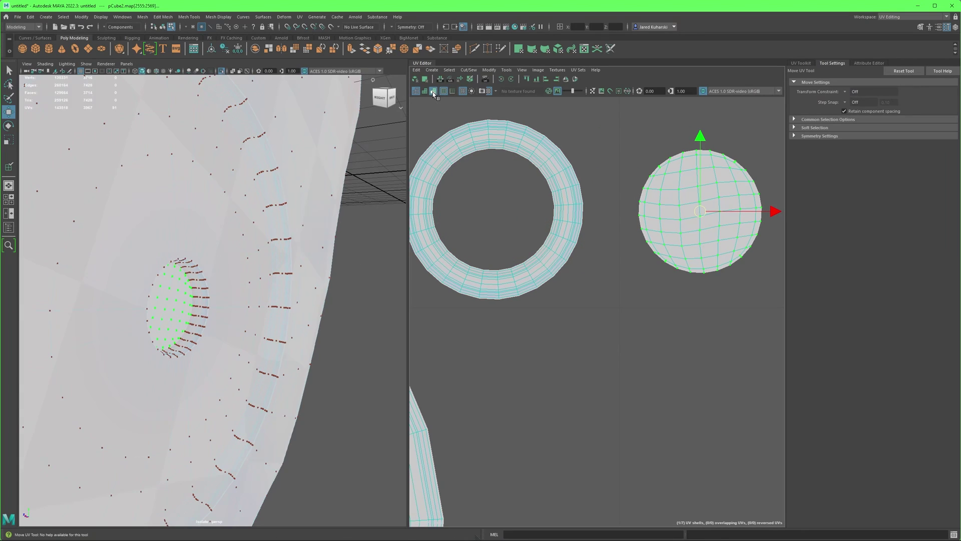
# Cut the small ring shell open along an edge line running across its width.
pyautogui.click(685, 297)
pyautogui.keyDown('alt'); pyautogui.moveTo(187, 281); pyautogui.dragTo(167, 280); pyautogui.keyUp('alt')
pyautogui.keyDown('alt'); pyautogui.moveTo(506, 277); pyautogui.dragTo(561, 293, button='middle'); pyautogui.keyUp('alt')
pyautogui.scroll(2, 558, 294)
pyautogui.moveTo(558, 294)
pyautogui.mouseDown(button='right')
pyautogui.moveTo(556, 277)
pyautogui.moveTo(570, 285)
pyautogui.moveTo(543, 296)
pyautogui.mouseUp(button='right')
pyautogui.doubleClick(556, 291)
pyautogui.scroll(-2, 623, 267)
pyautogui.keyDown('alt'); pyautogui.moveTo(634, 196); pyautogui.dragTo(622, 240, button='middle'); pyautogui.keyUp('alt')
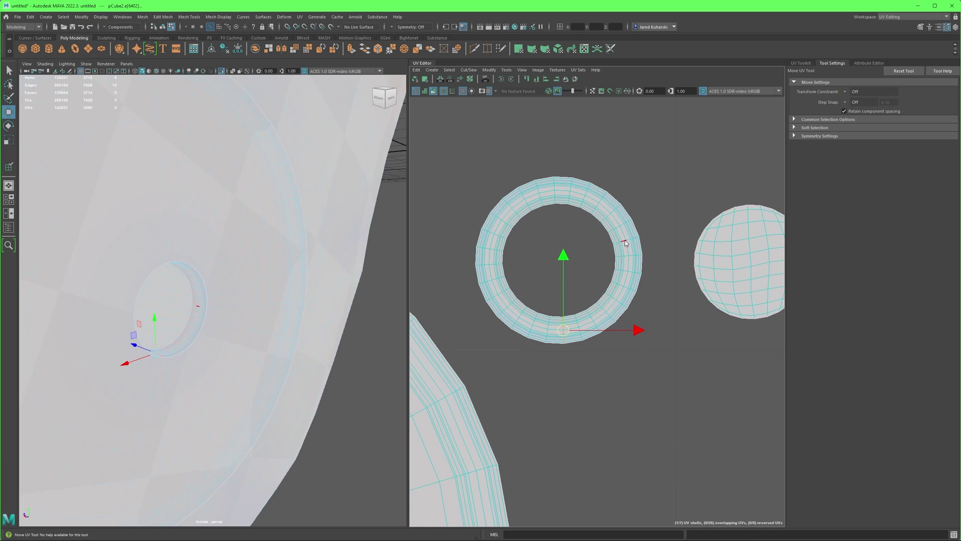
pyautogui.moveTo(622, 240); pyautogui.dragTo(528, 242, button='right')
pyautogui.doubleClick(632, 240)
# Straighten the opened small ring shell into a horizontal rectangular strip below the small cap.
pyautogui.scroll(-3, 534, 240)
pyautogui.keyDown('alt'); pyautogui.moveTo(549, 261); pyautogui.dragTo(460, 252, button='middle'); pyautogui.keyUp('alt')
pyautogui.moveTo(460, 250); pyautogui.dragTo(598, 359)
pyautogui.keyDown('shift'); pyautogui.moveTo(624, 328); pyautogui.dragTo(685, 302, button='right'); pyautogui.keyUp('shift')
pyautogui.moveTo(461, 397); pyautogui.dragTo(520, 342)
pyautogui.press('e')
pyautogui.click(699, 320)
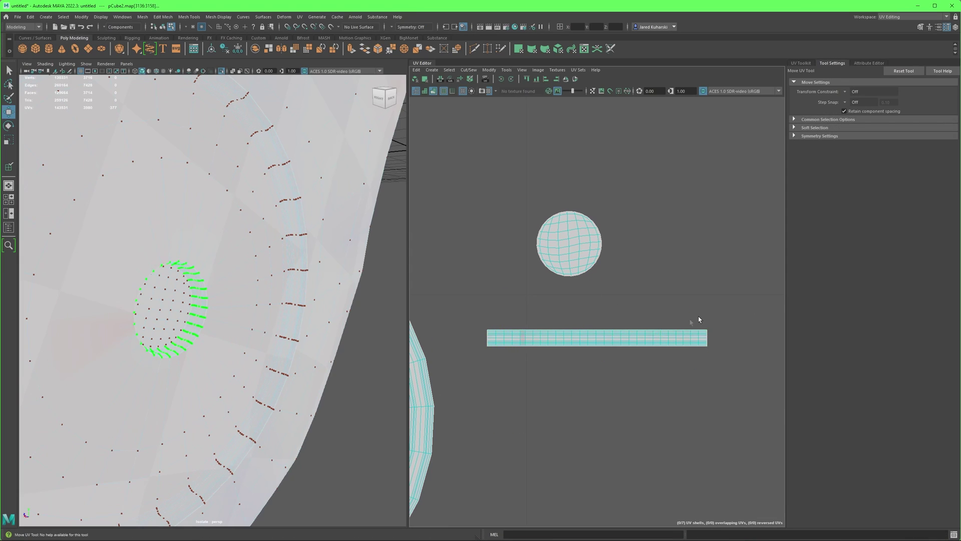
# Select the straightened strip shell and optimize its UVs.
pyautogui.scroll(2, 578, 362)
pyautogui.click(607, 326)
pyautogui.keyDown('shift'); pyautogui.moveTo(671, 339); pyautogui.dragTo(708, 337, button='right'); pyautogui.keyUp('shift')
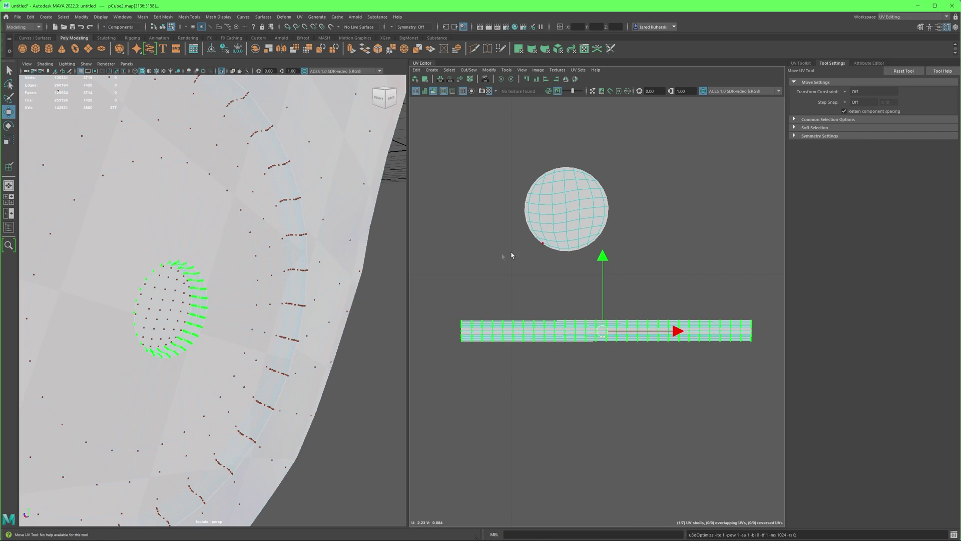
pyautogui.click(507, 71)
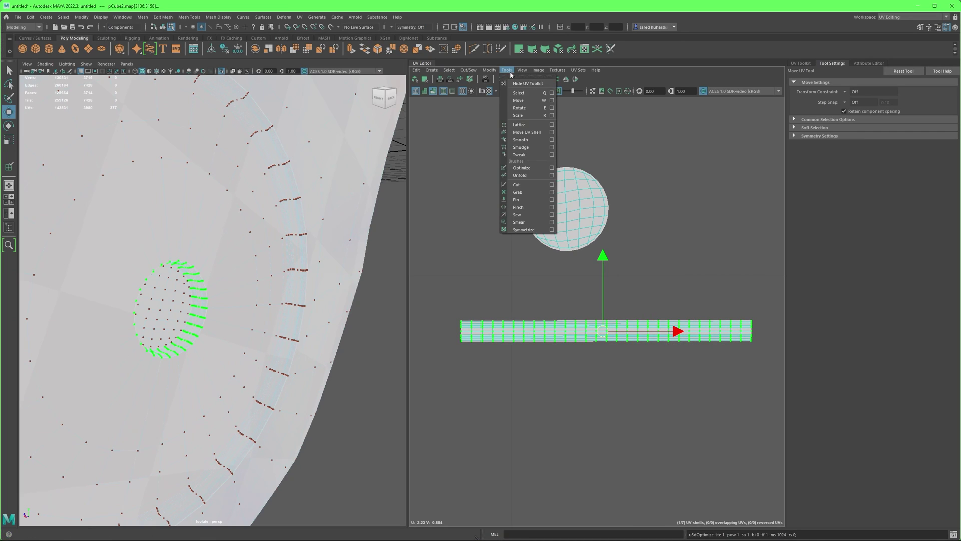
pyautogui.click(521, 168)
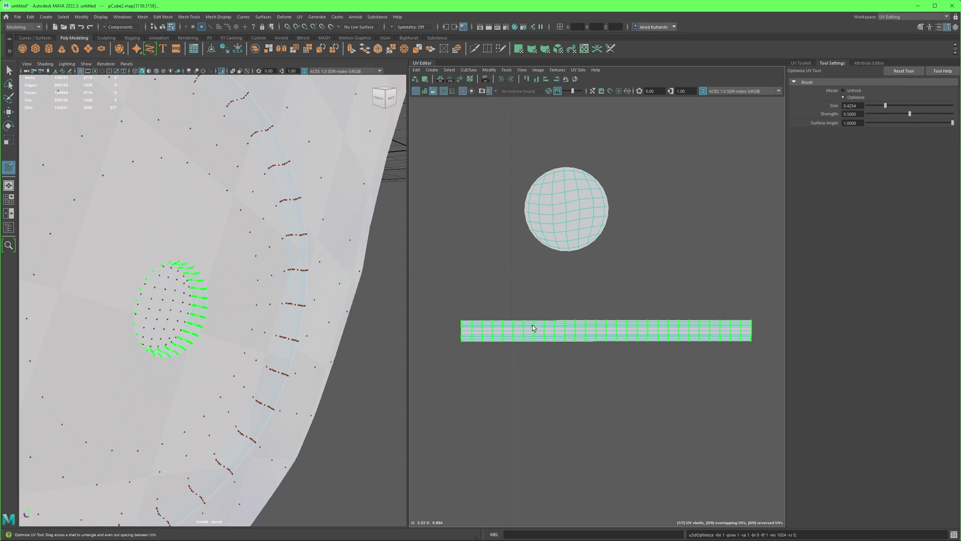
pyautogui.scroll(-3, 533, 328)
pyautogui.press('w')
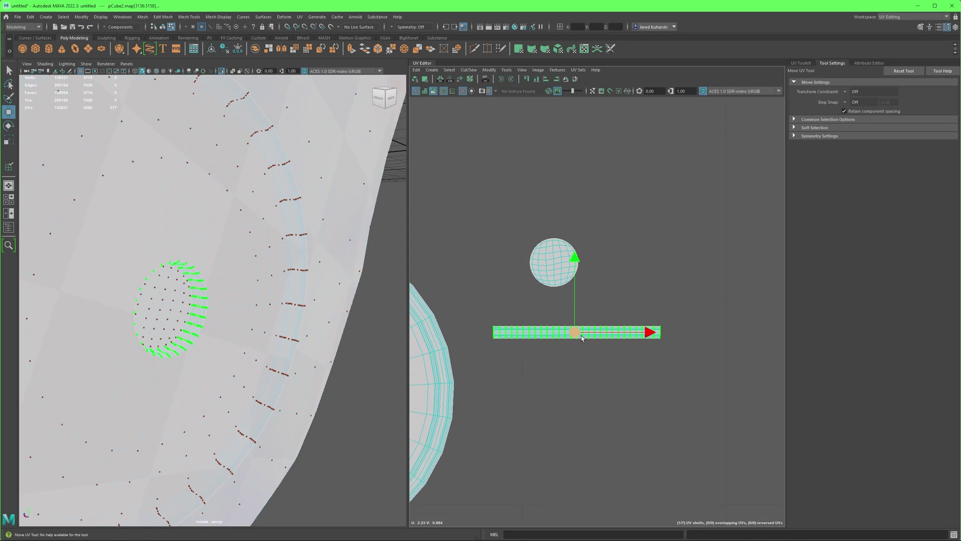
pyautogui.moveTo(622, 323); pyautogui.dragTo(646, 326, button='right')
pyautogui.click(615, 322)
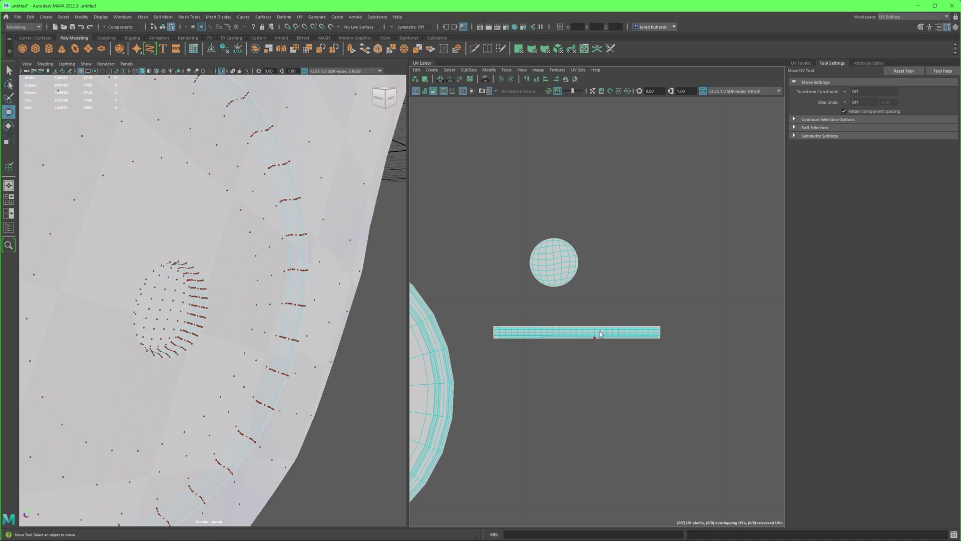
# Reselect the strip shell and try to even out its UV spacing with the Optimize brush.
pyautogui.scroll(-2, 563, 325)
pyautogui.moveTo(566, 325); pyautogui.dragTo(592, 325, button='right')
pyautogui.click(591, 328)
pyautogui.click(489, 70)
pyautogui.moveTo(506, 70)
pyautogui.click(525, 168)
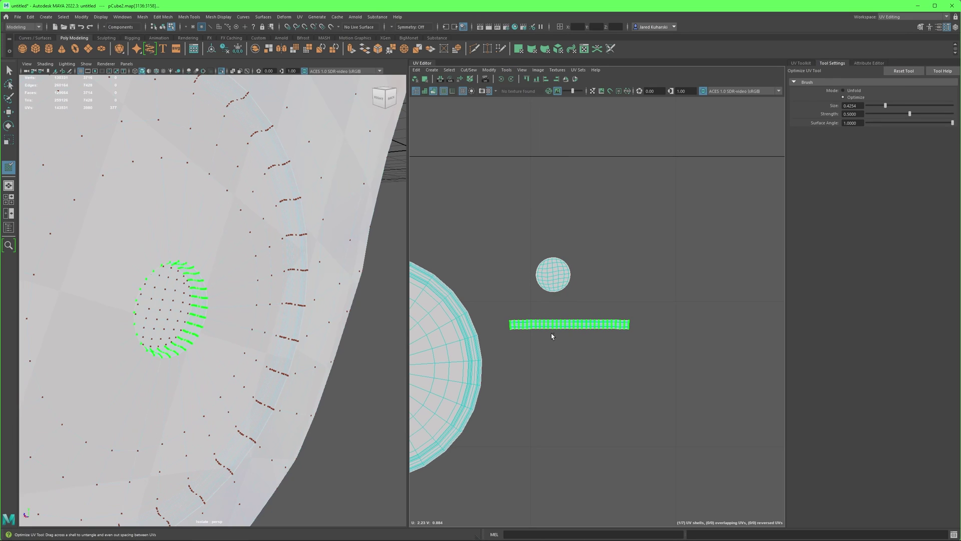
pyautogui.scroll(-5, 551, 333)
pyautogui.click(563, 329)
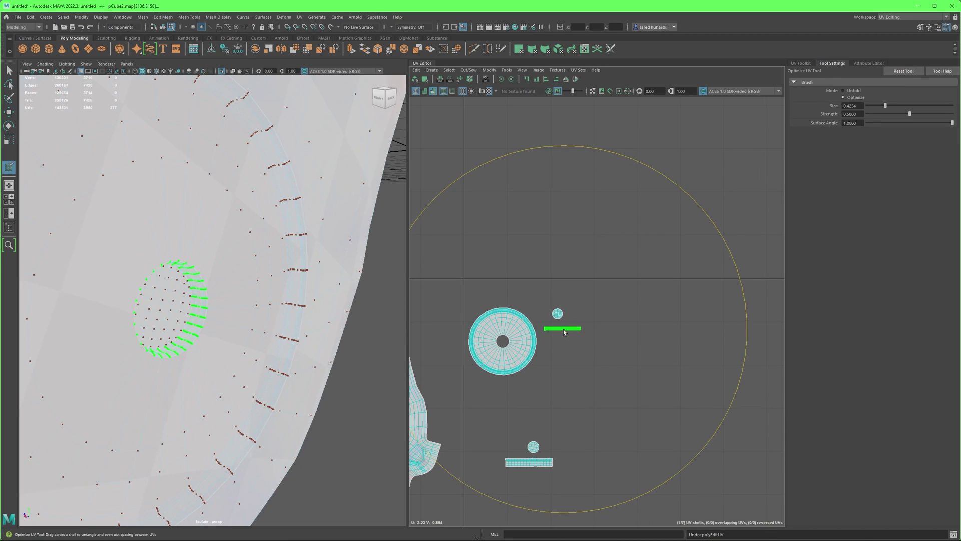
pyautogui.scroll(5, 562, 329)
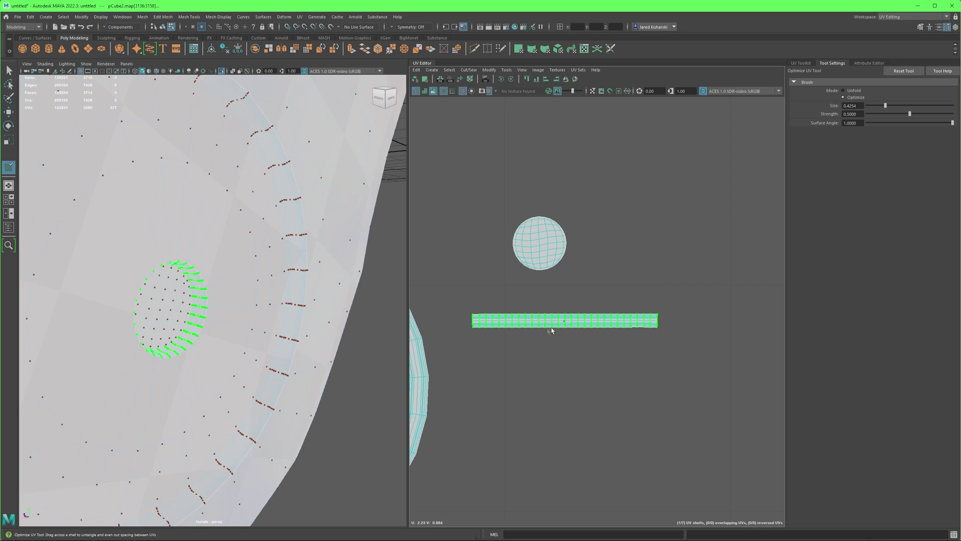
pyautogui.scroll(-6, 547, 329)
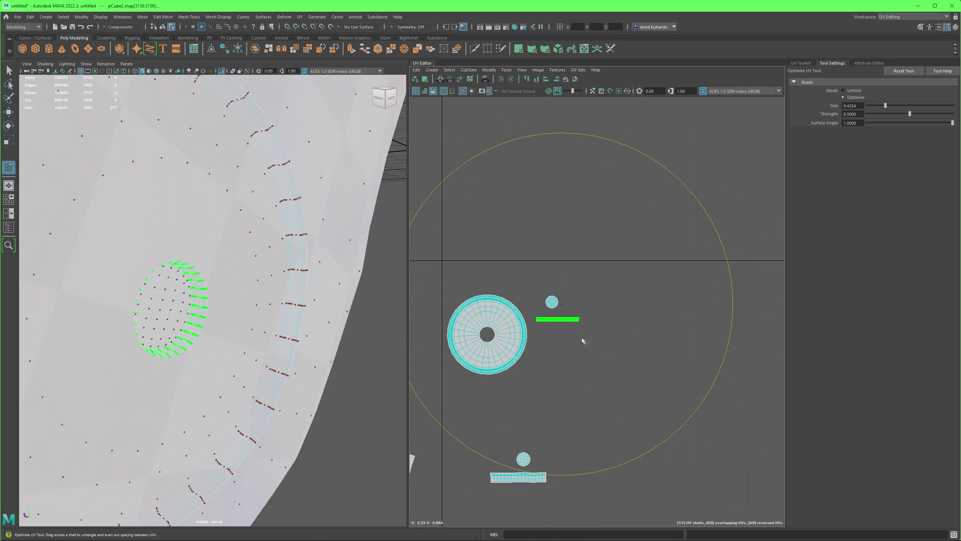
# Reduce the Optimize brush size to 0.0243 and inspect the brushed strip along its length.
pyautogui.press('b')
pyautogui.moveTo(572, 322); pyautogui.dragTo(421, 333)
pyautogui.scroll(5, 564, 320)
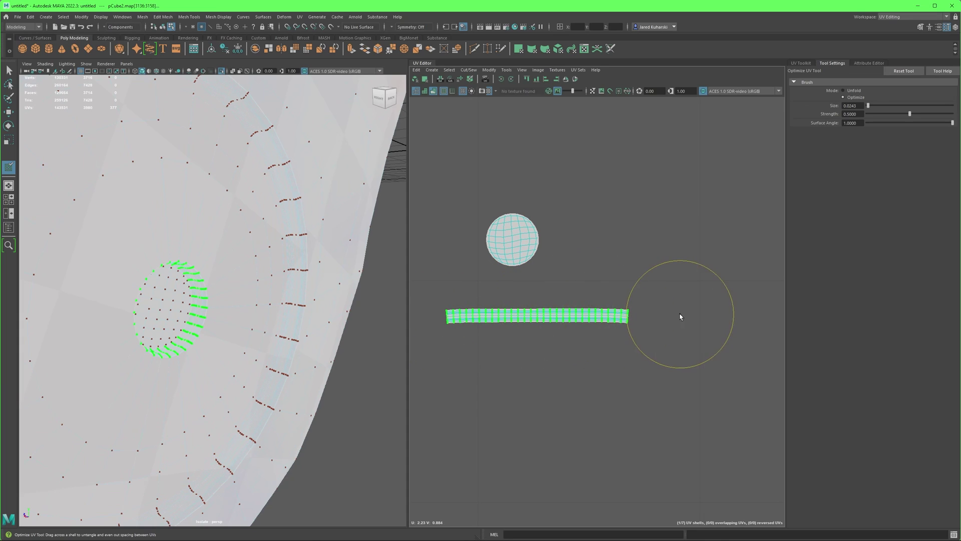
pyautogui.scroll(5, 645, 342)
pyautogui.keyDown('alt'); pyautogui.moveTo(553, 331); pyautogui.dragTo(729, 329, button='middle'); pyautogui.keyUp('alt')
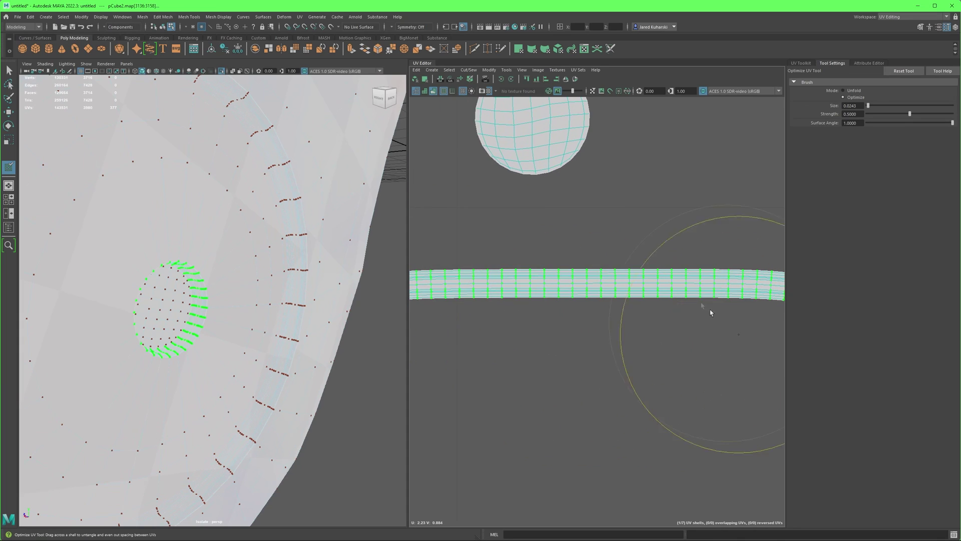
pyautogui.scroll(-4, 626, 293)
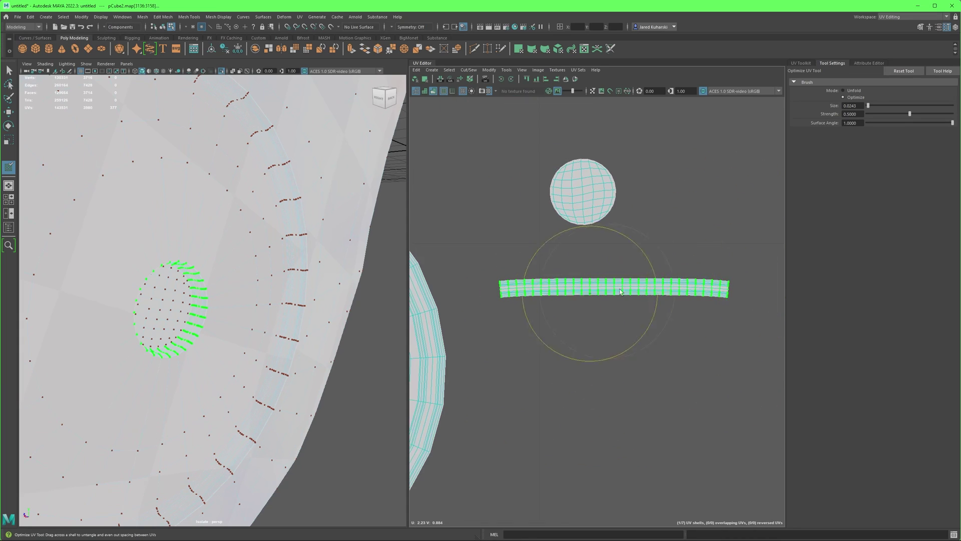
# Undo the recent Optimize edits on the strip.
pyautogui.hotkey('ctrl', 'z')
pyautogui.hotkey('ctrl', 'z')
pyautogui.hotkey('ctrl', 'z')
pyautogui.hotkey('ctrl', 'z')
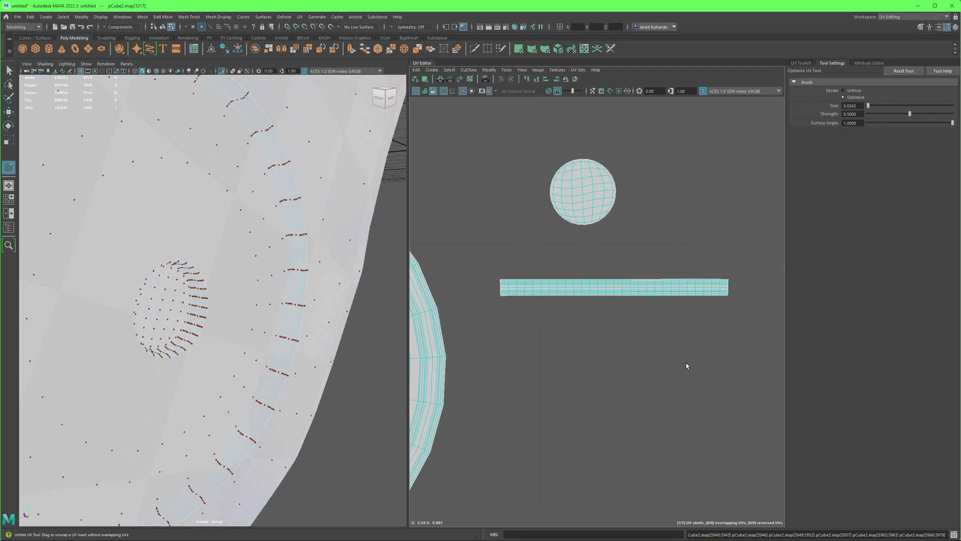
# Leave the Optimize brush for the Move tool, switch to UV shell selection and select the grip shell with two round holes.
pyautogui.scroll(3, 687, 365)
pyautogui.scroll(-3, 621, 346)
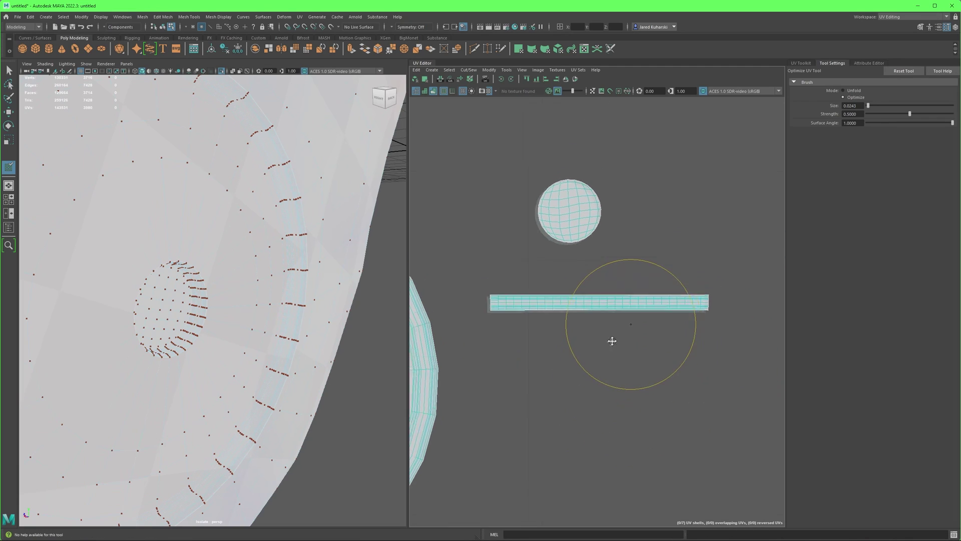
pyautogui.keyDown('alt'); pyautogui.moveTo(610, 342); pyautogui.dragTo(608, 344, button='middle'); pyautogui.keyUp('alt')
pyautogui.press('w')
pyautogui.moveTo(624, 314); pyautogui.dragTo(686, 315, button='right')
pyautogui.click(657, 308)
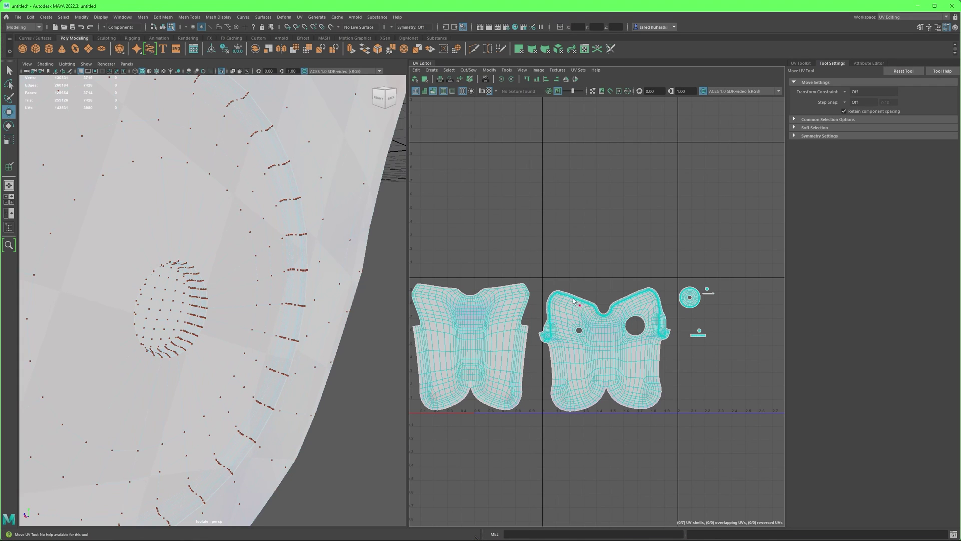
pyautogui.scroll(-3, 567, 297)
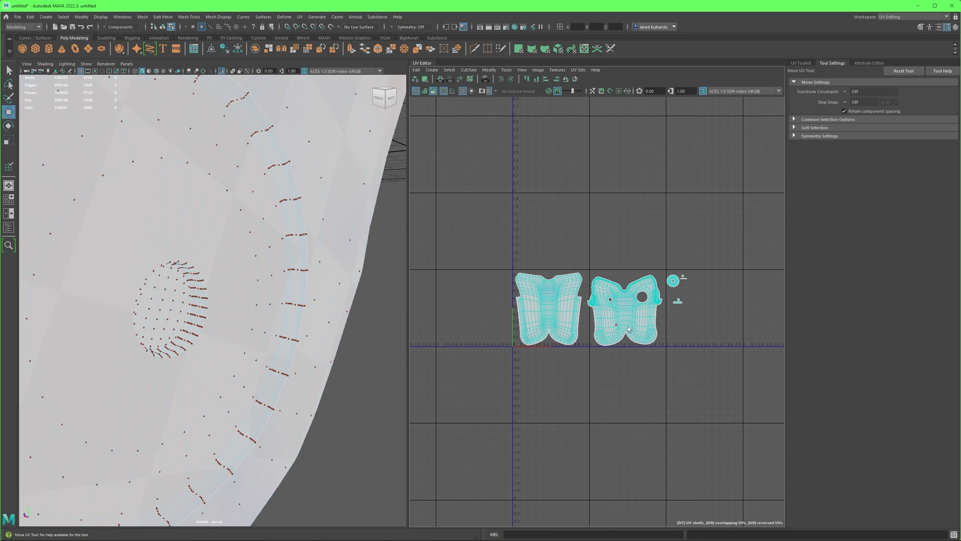
pyautogui.keyDown('alt'); pyautogui.moveTo(629, 320); pyautogui.dragTo(603, 335, button='middle'); pyautogui.keyUp('alt')
pyautogui.scroll(3, 581, 337)
pyautogui.moveTo(595, 303); pyautogui.dragTo(628, 301, button='right')
pyautogui.click(598, 301)
pyautogui.scroll(2, 632, 309)
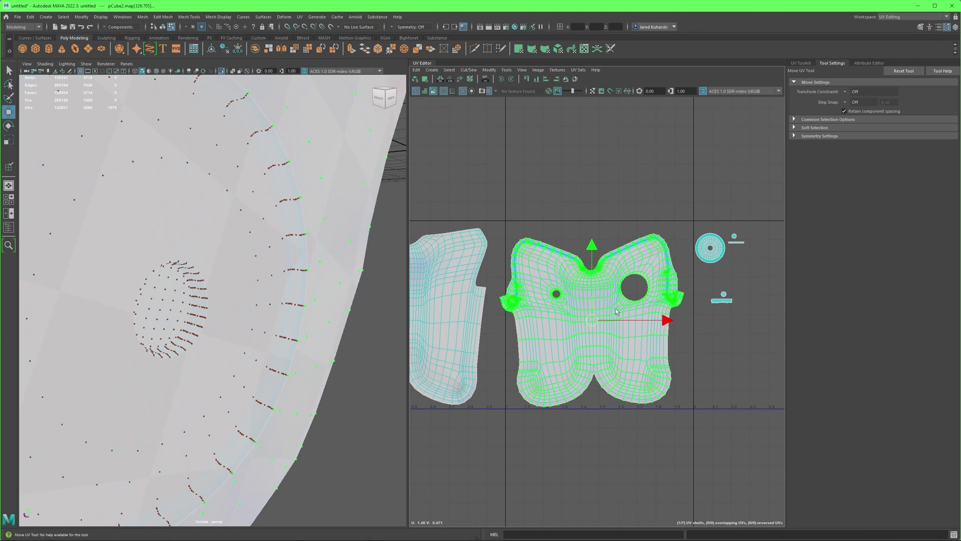
# Center the selected grip shell within its UV tile and scale it up very slightly to fill the tile.
pyautogui.scroll(-3, 613, 312)
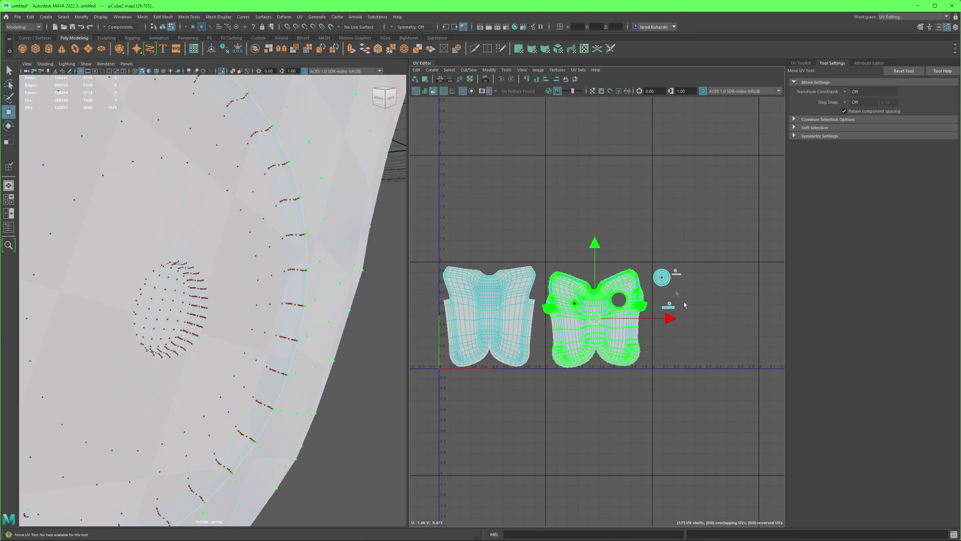
pyautogui.scroll(3, 668, 350)
pyautogui.press('e')
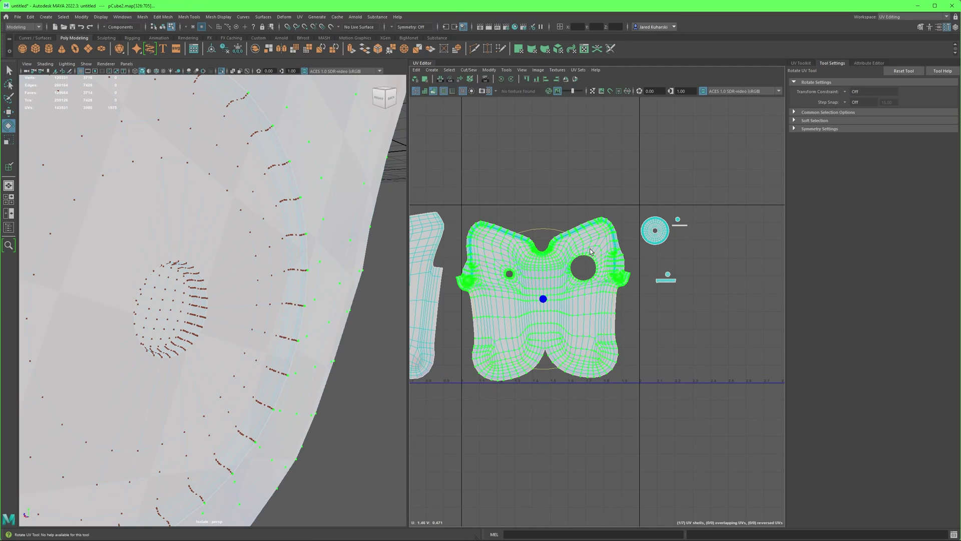
pyautogui.keyDown('shift'); pyautogui.moveTo(583, 299); pyautogui.dragTo(565, 277, button='right'); pyautogui.keyUp('shift')
pyautogui.scroll(2, 562, 276)
pyautogui.press('w')
pyautogui.moveTo(540, 307); pyautogui.dragTo(549, 303)
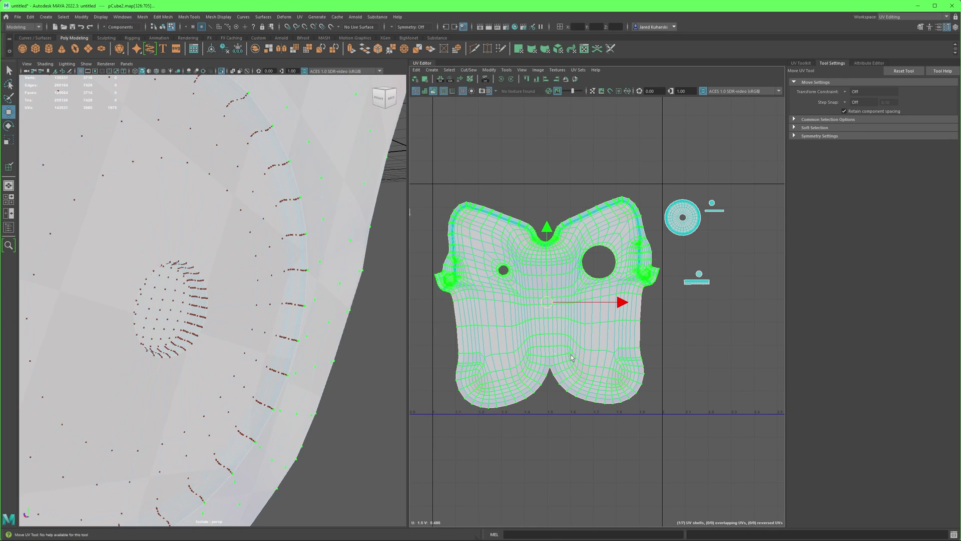
pyautogui.press('r')
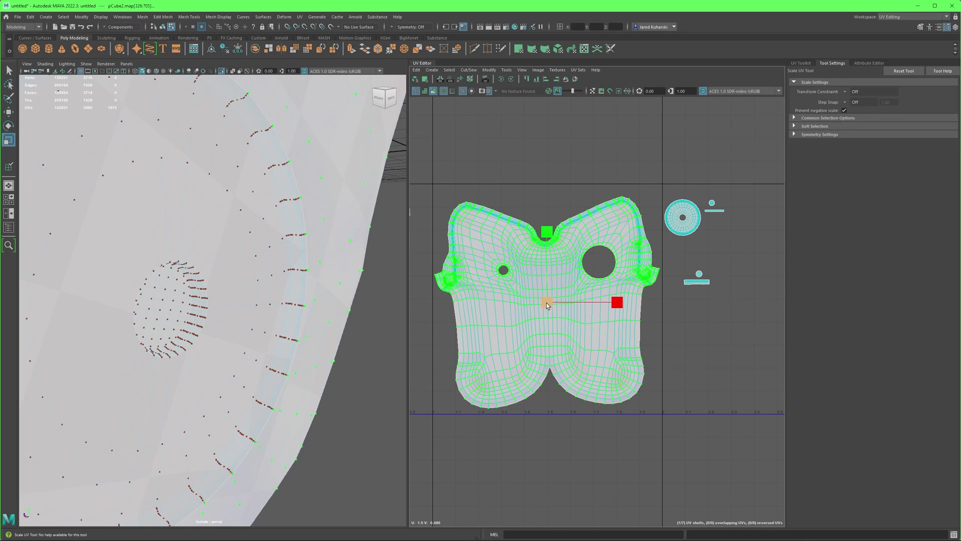
pyautogui.moveTo(546, 303); pyautogui.dragTo(547, 303)
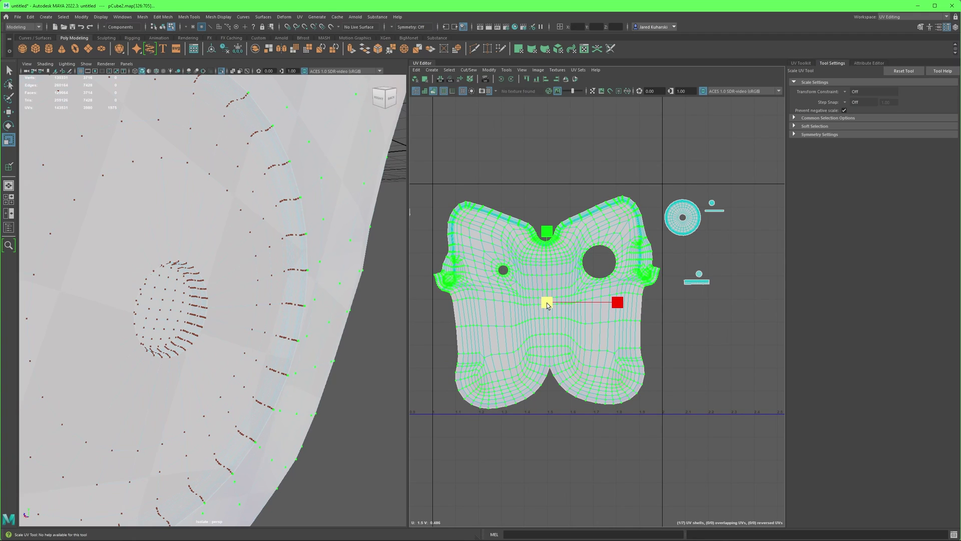
pyautogui.click(509, 277)
# Get the texel density of the grip shell with two holes and set all UV shells to that 27.8672 density.
pyautogui.scroll(-3, 513, 286)
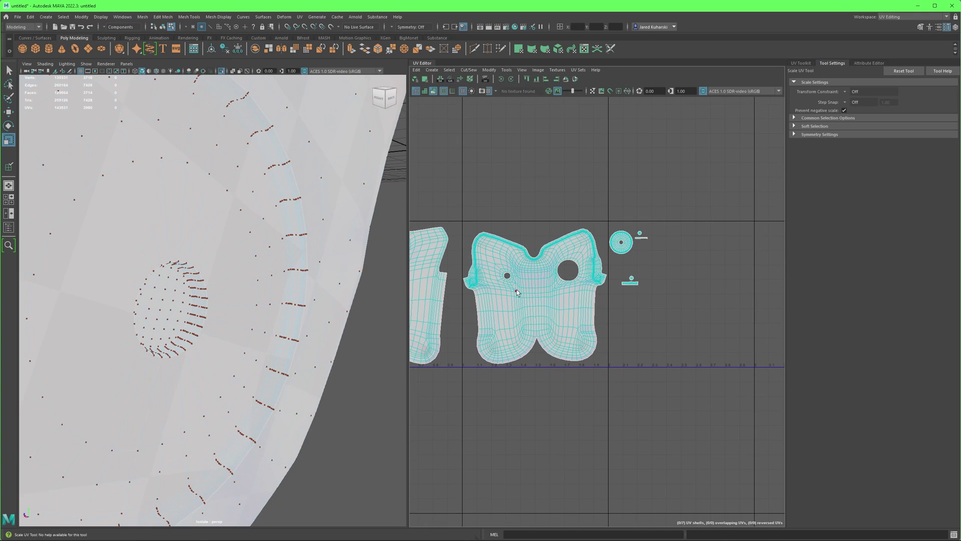
pyautogui.keyDown('alt'); pyautogui.moveTo(537, 316); pyautogui.dragTo(602, 330, button='middle'); pyautogui.keyUp('alt')
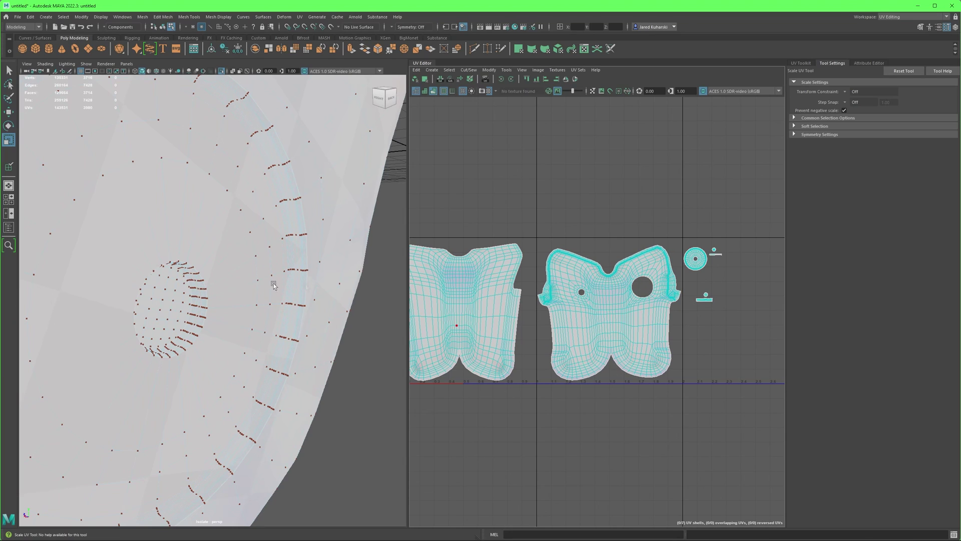
pyautogui.scroll(-2, 521, 315)
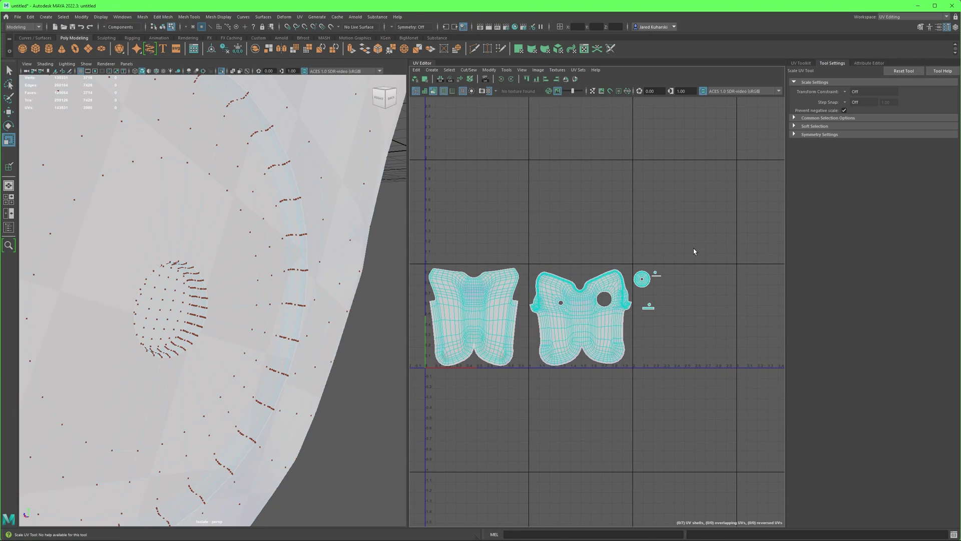
pyautogui.click(804, 63)
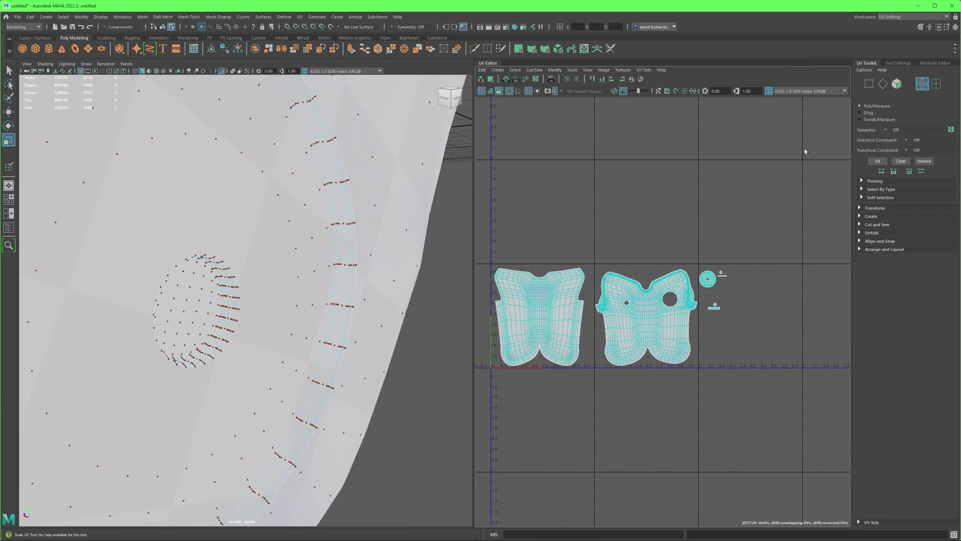
pyautogui.click(859, 208)
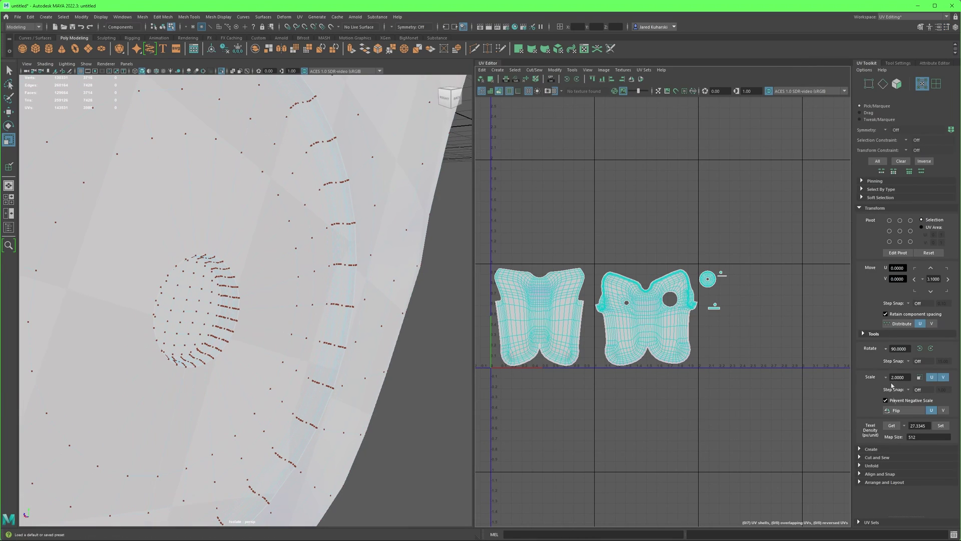
pyautogui.click(891, 426)
pyautogui.click(660, 331)
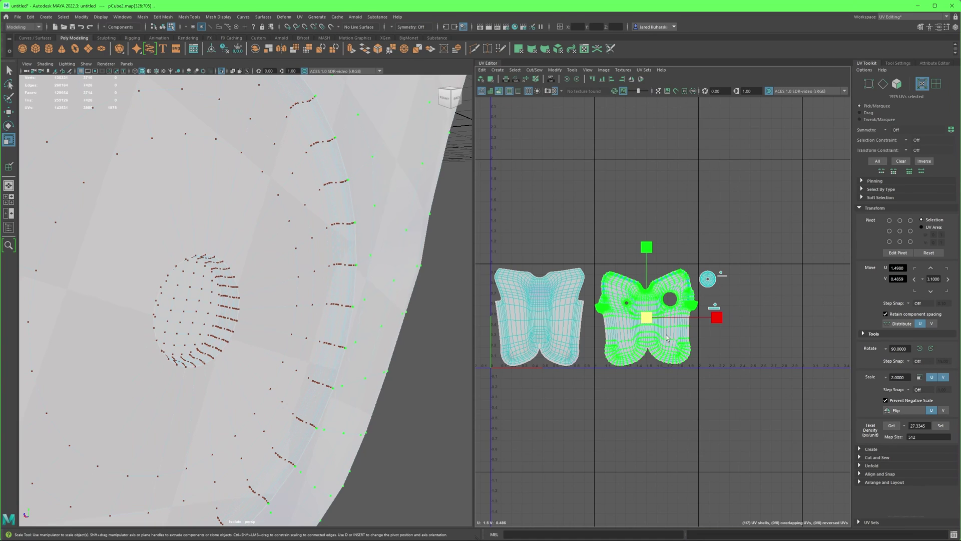
pyautogui.click(894, 426)
pyautogui.moveTo(824, 407); pyautogui.dragTo(478, 194)
pyautogui.click(946, 426)
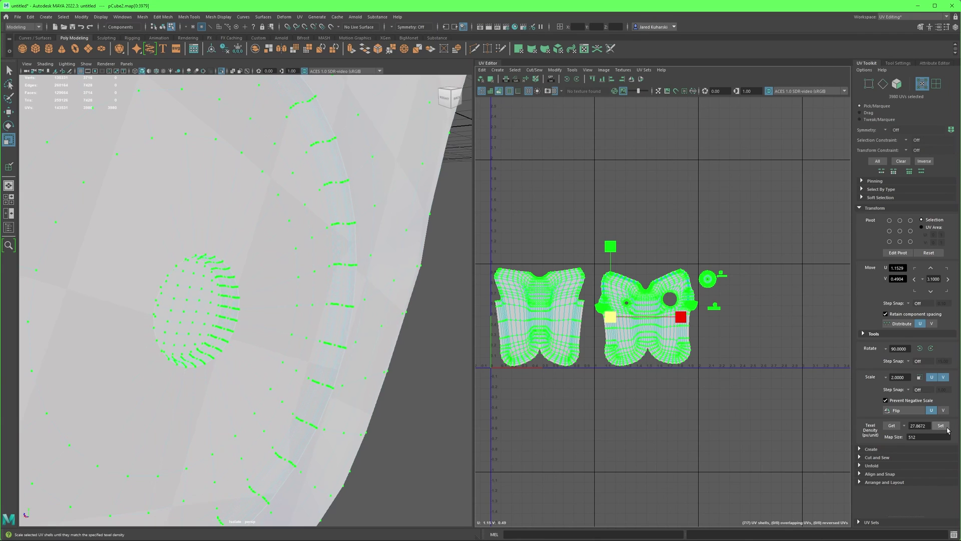
# Move the small round and strip shells into the space above the notch of the grip shell with two holes.
pyautogui.click(762, 338)
pyautogui.scroll(2, 731, 325)
pyautogui.keyDown('alt'); pyautogui.moveTo(703, 325); pyautogui.dragTo(760, 339, button='middle'); pyautogui.keyUp('alt')
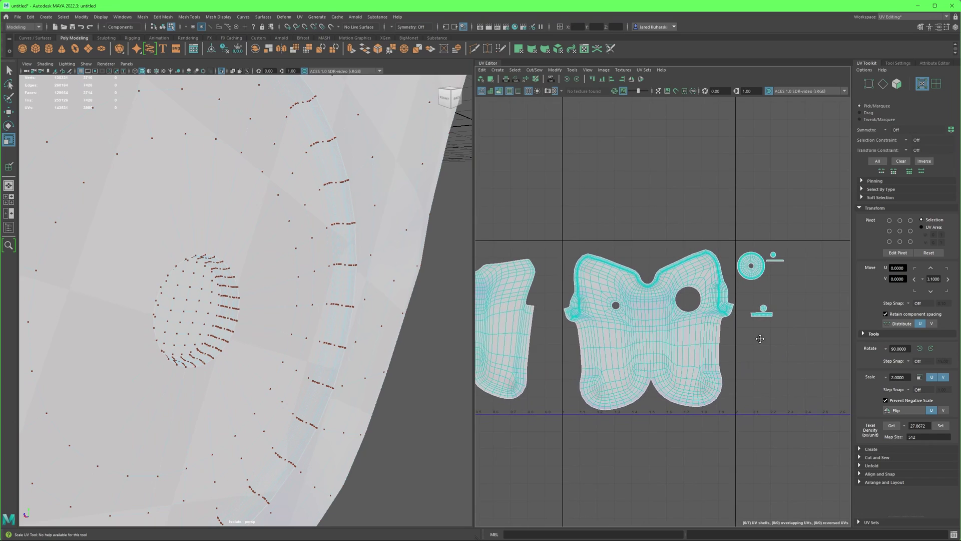
pyautogui.scroll(2, 756, 336)
pyautogui.moveTo(725, 202); pyautogui.dragTo(629, 238)
pyautogui.press('w')
pyautogui.moveTo(739, 284); pyautogui.dragTo(575, 223)
pyautogui.click(759, 236)
pyautogui.scroll(-3, 753, 337)
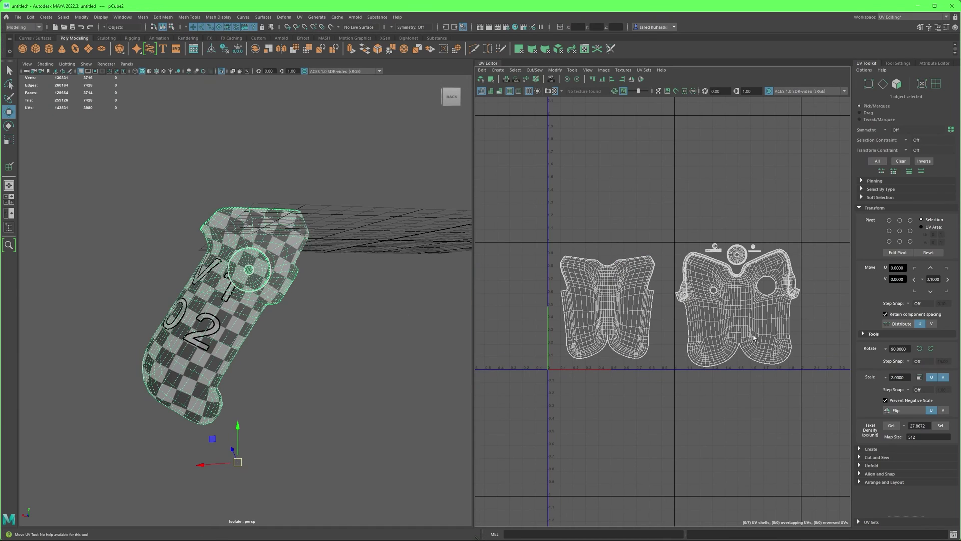